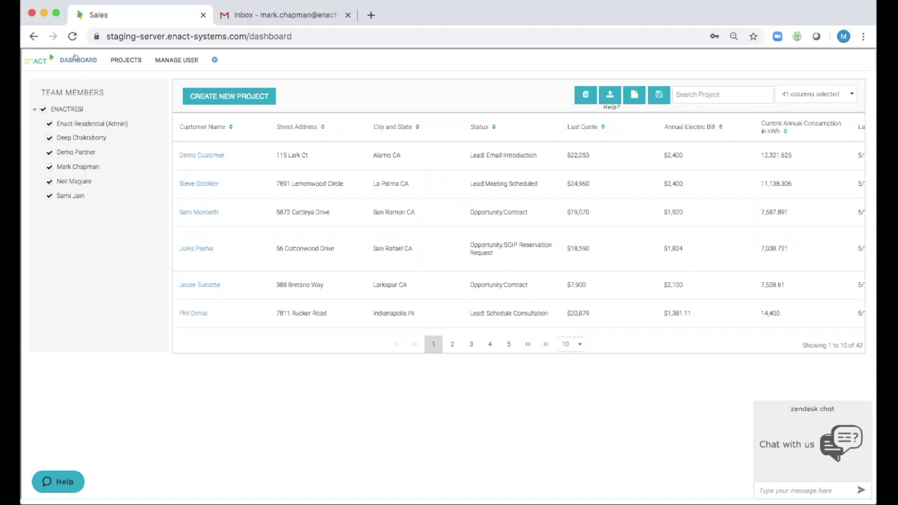
Step: Open the dashboard overview and display its charts by amount for all workflows
left_click(78, 61)
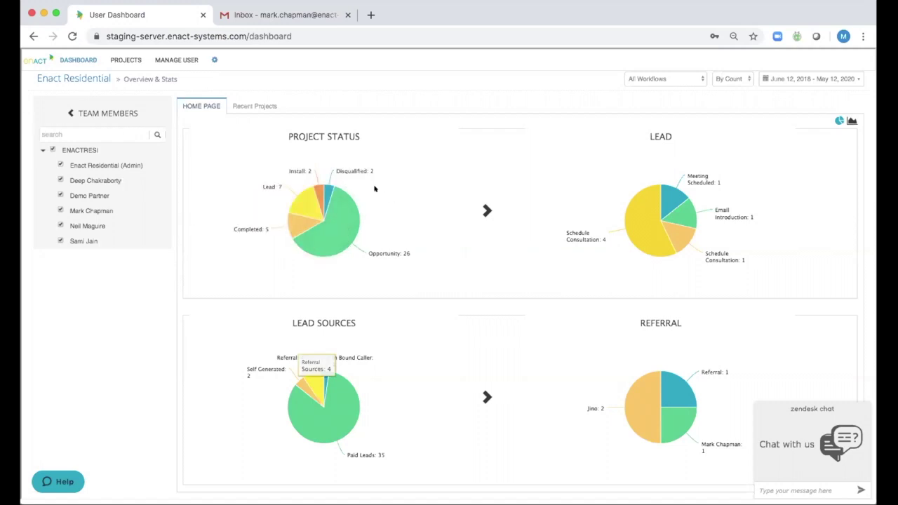
left_click(731, 80)
left_click(729, 85)
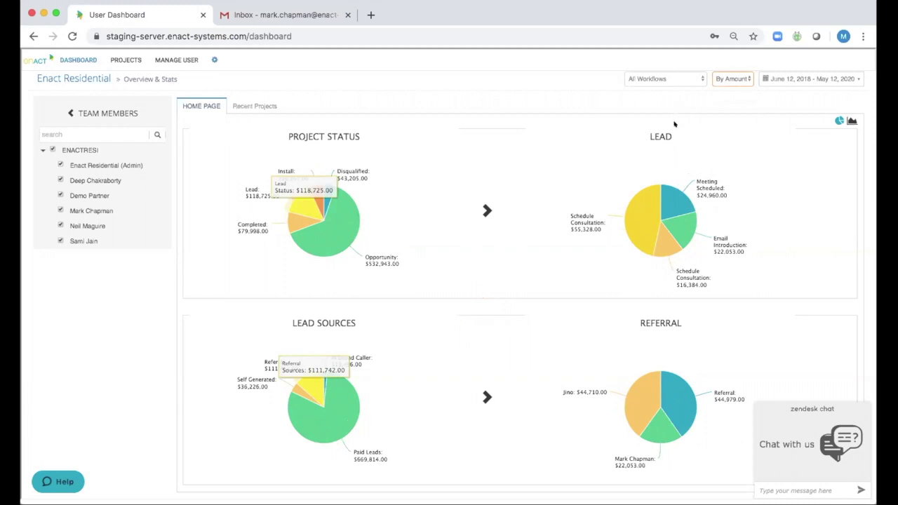
Step: Drill into the Lead status, list its Email Introduction projects and open the Demo Customer project
left_click(304, 207)
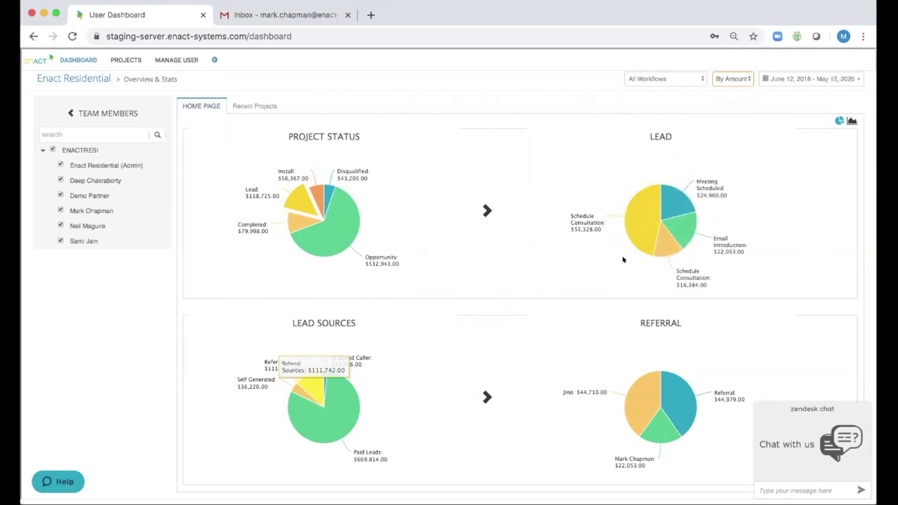
left_click(676, 226)
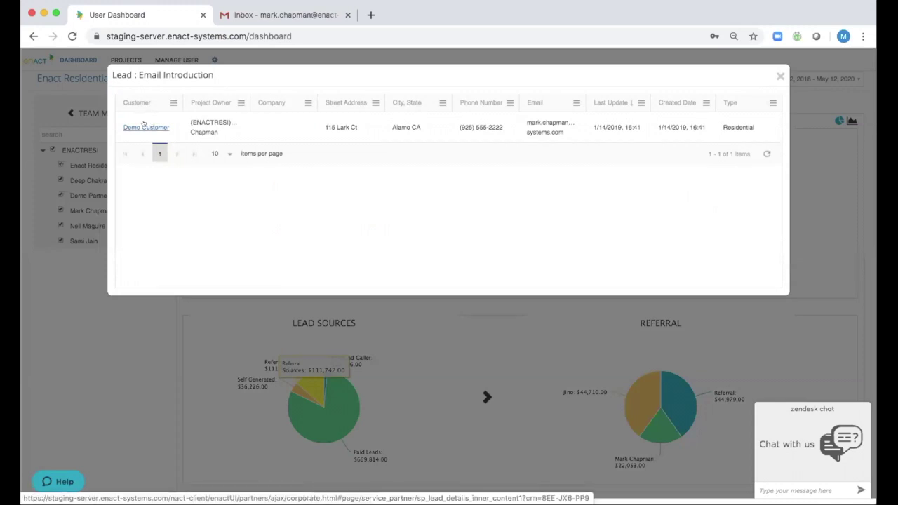
left_click(145, 125)
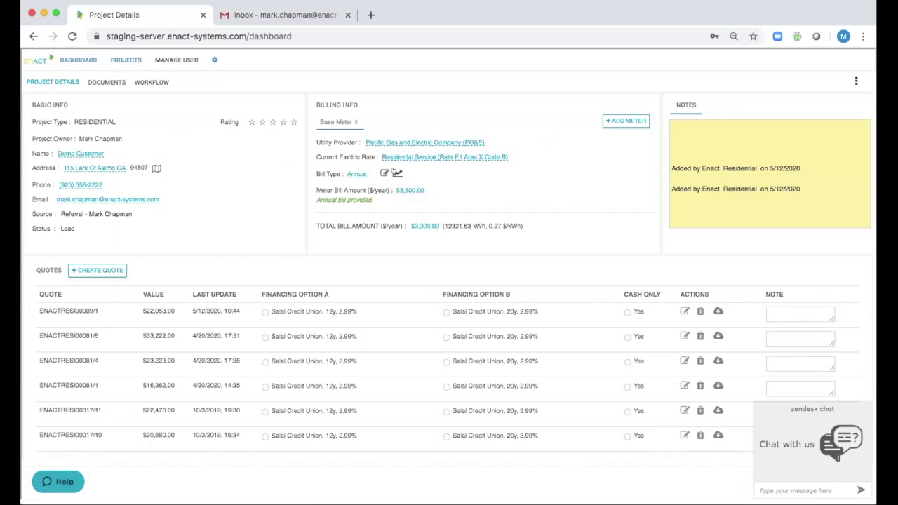
Step: Review the base meter's monthly consumption chart in the billing info and close it
left_click(397, 172)
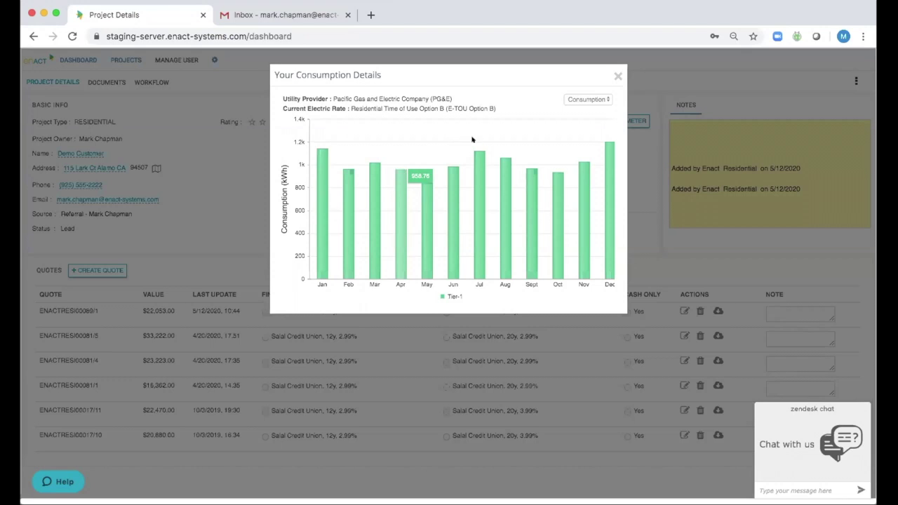
left_click(580, 100)
left_click(580, 99)
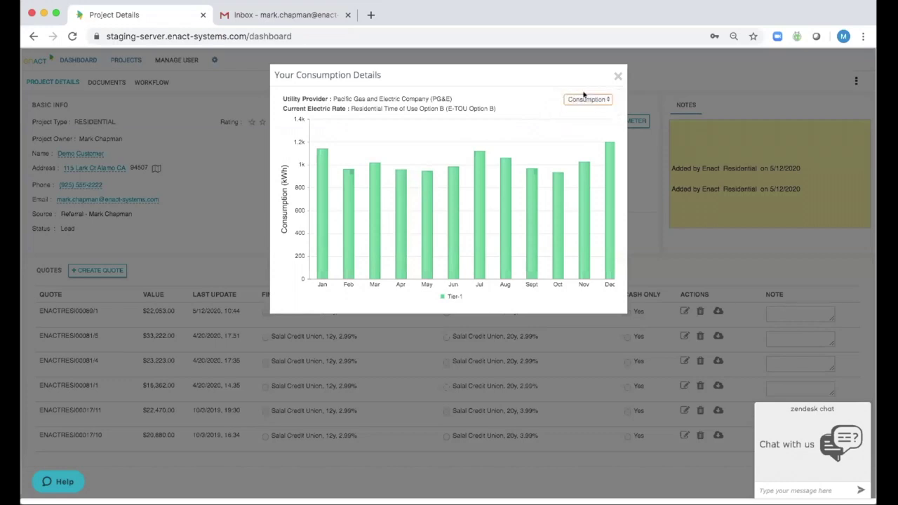
left_click(618, 76)
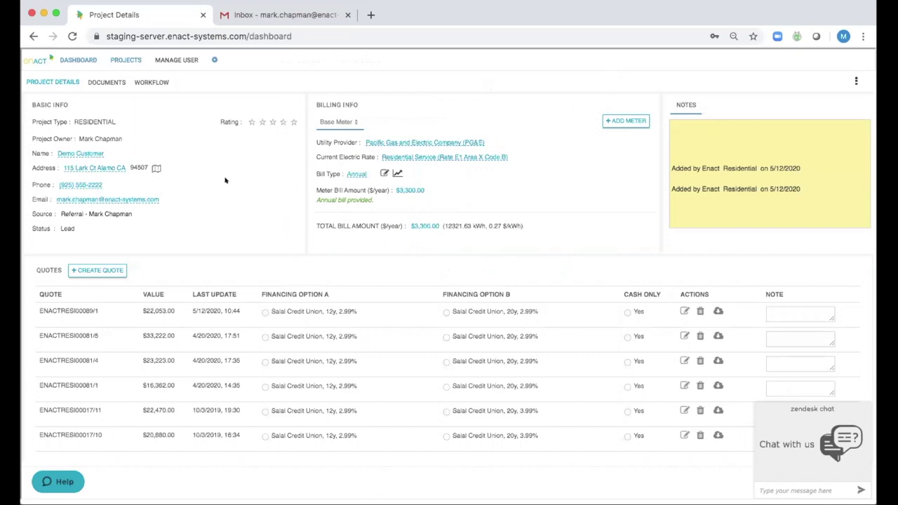
Step: Complete the Lead stage's Email Introduction step in the project workflow, reviewing and sending its introduction email to the customer
left_click(153, 82)
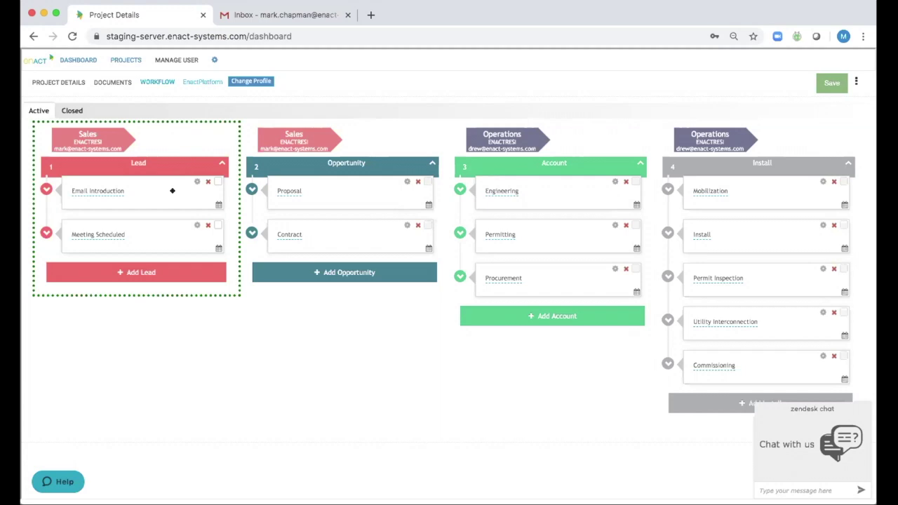
left_click(218, 182)
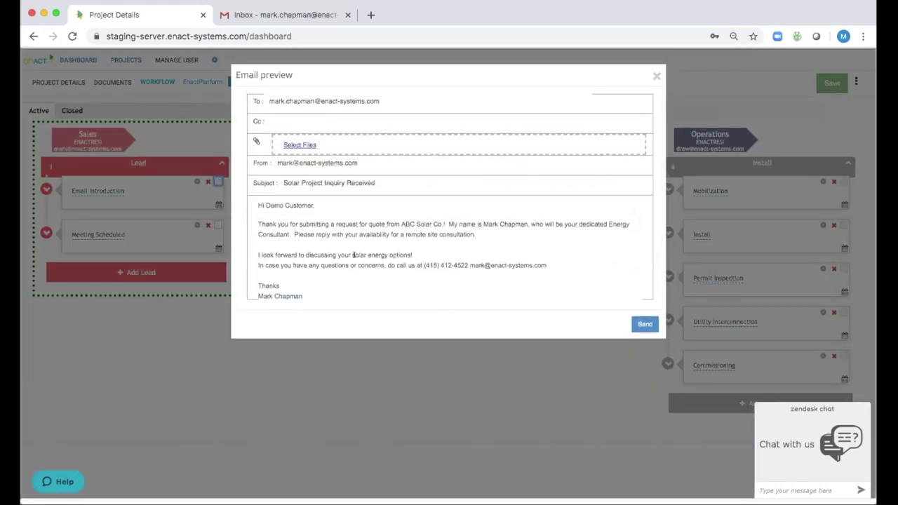
scroll(372, 255, "down", 2)
scroll(374, 256, "up", 2)
left_click_drag(256, 223, 442, 217)
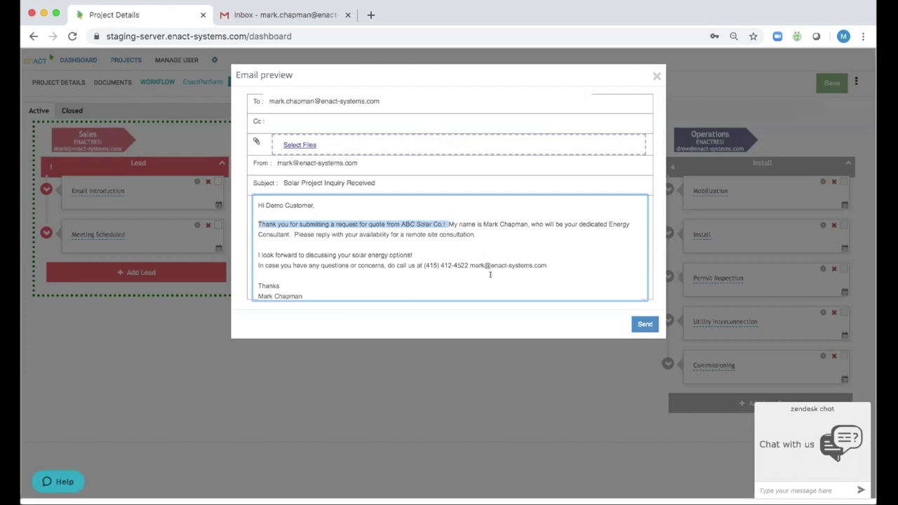
left_click(489, 275)
left_click(636, 324)
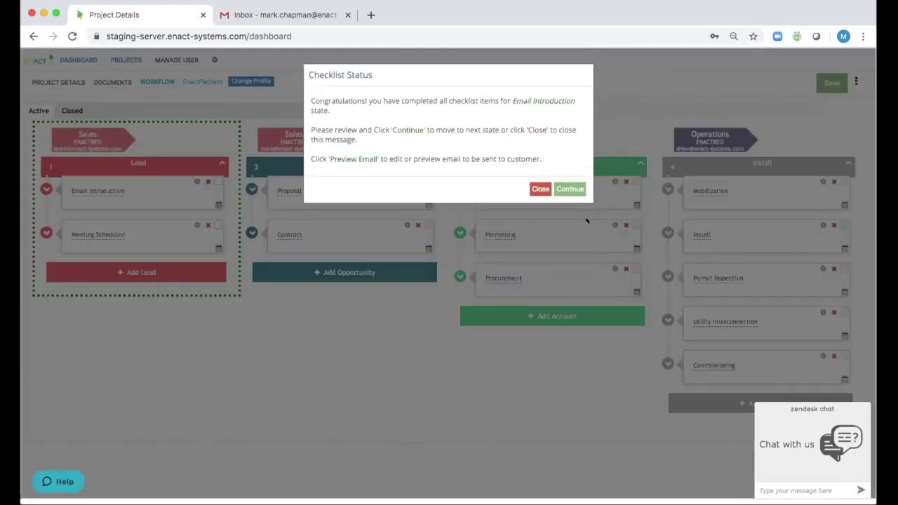
left_click(569, 189)
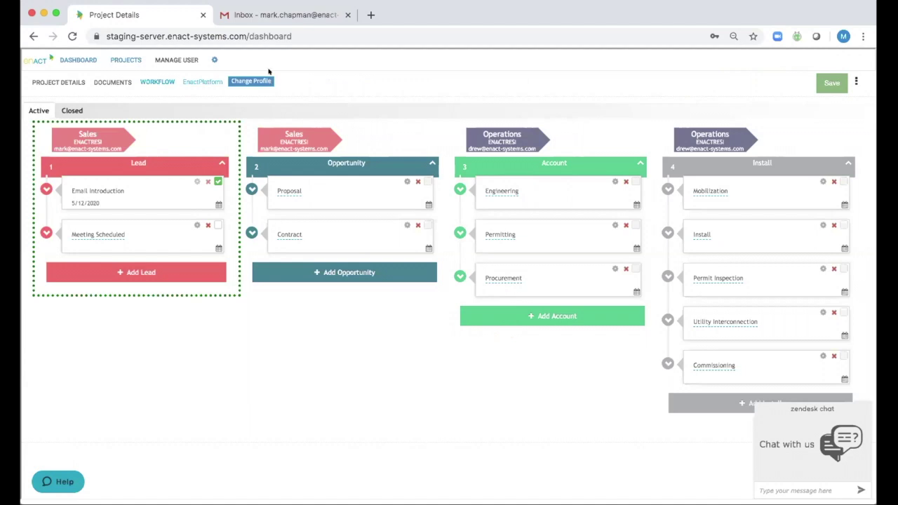
Step: Switch to Gmail, refresh the inbox and read the Solar Project Inquiry Received email from ABC Solar Co
left_click(273, 14)
left_click(225, 101)
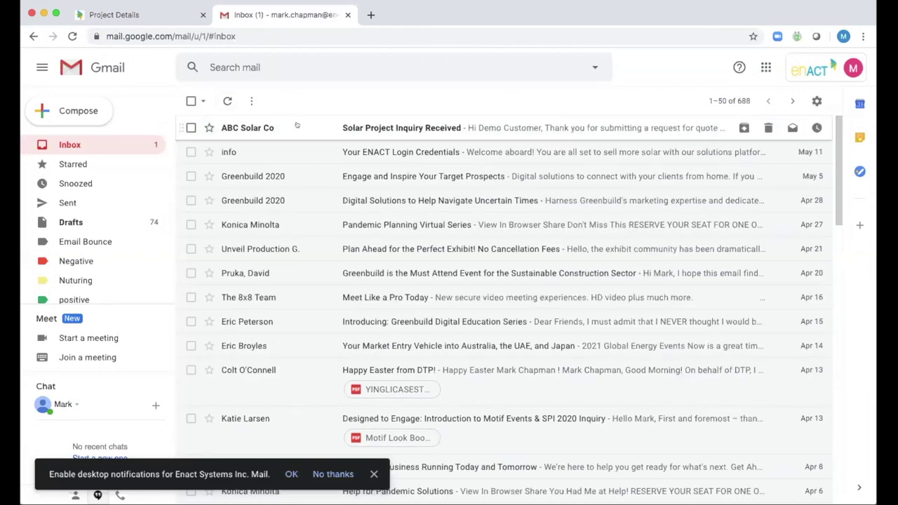
left_click(334, 126)
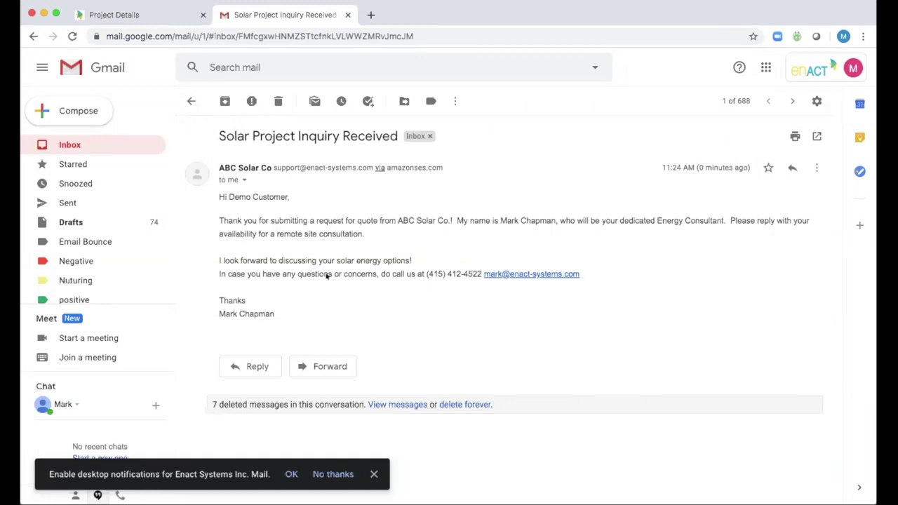
Step: Back in ENACT, complete the Meeting Scheduled step with utility bills marked received, sending the confirmation email with May 15th, 2020 as consultation date
left_click(133, 15)
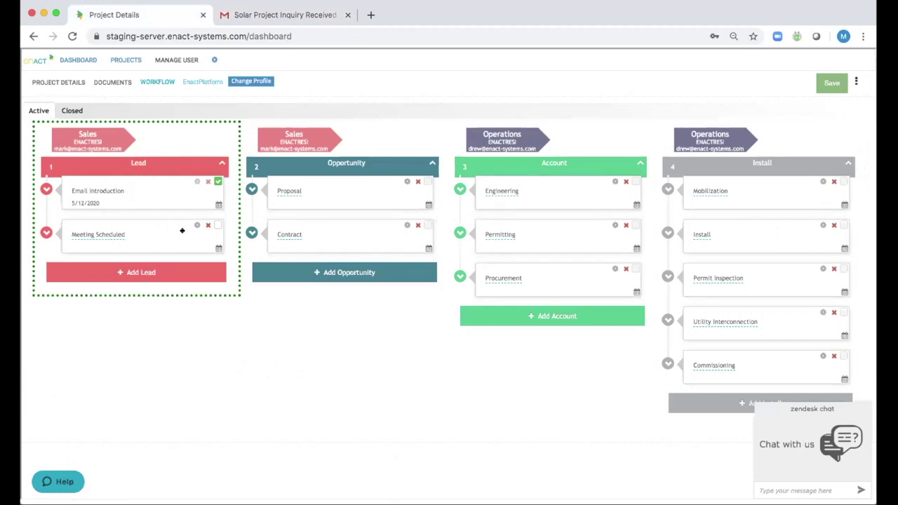
left_click(217, 225)
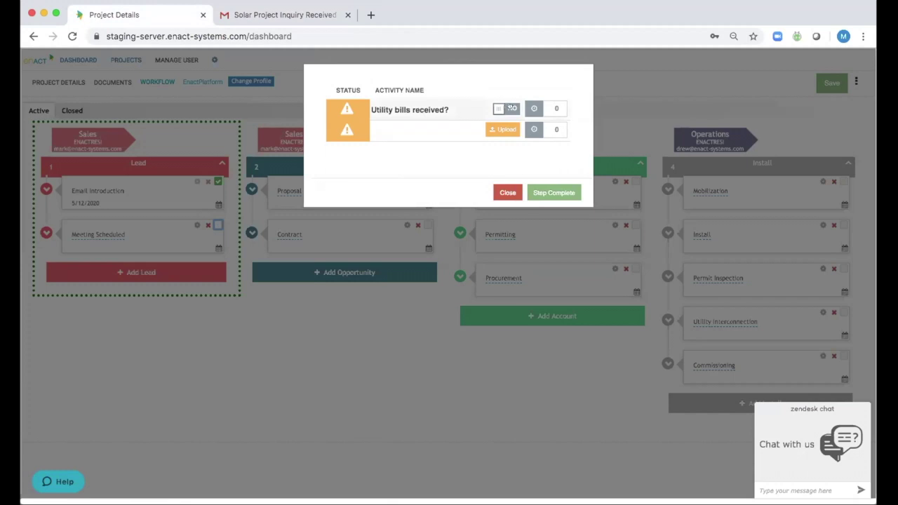
left_click(504, 107)
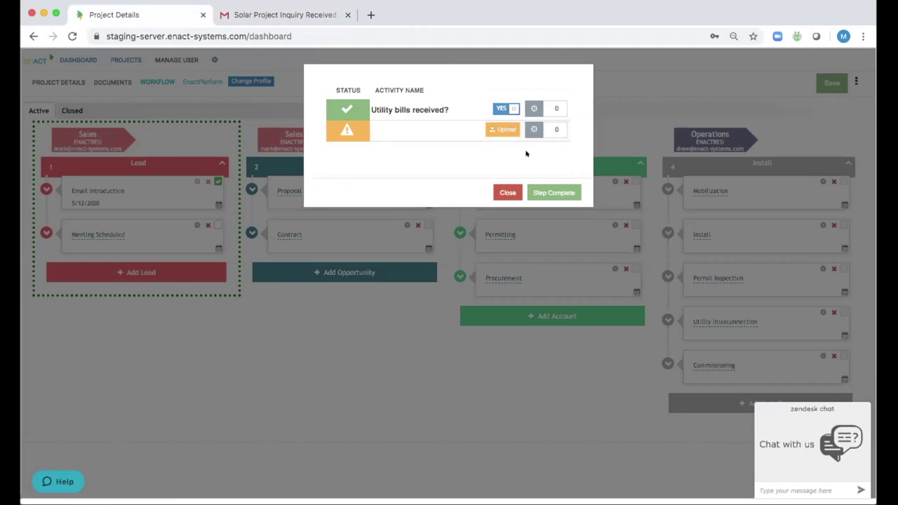
left_click(543, 192)
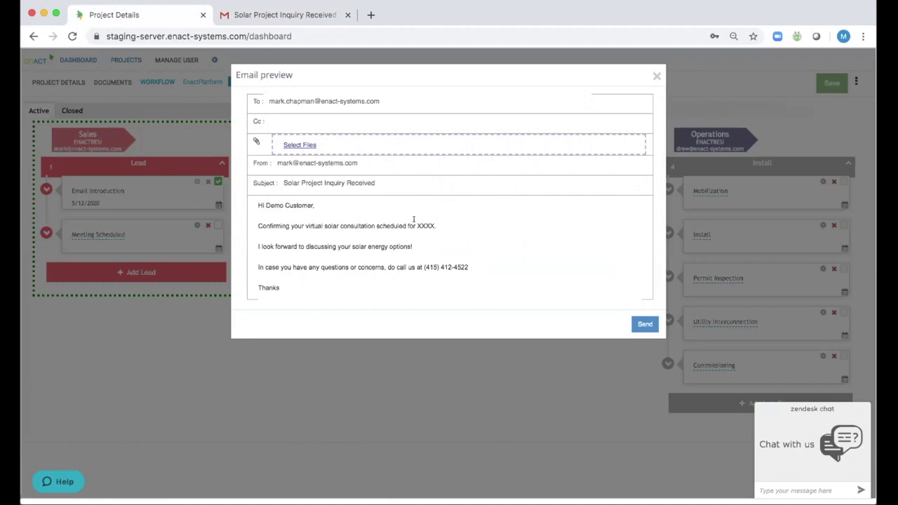
left_click_drag(435, 225, 413, 220)
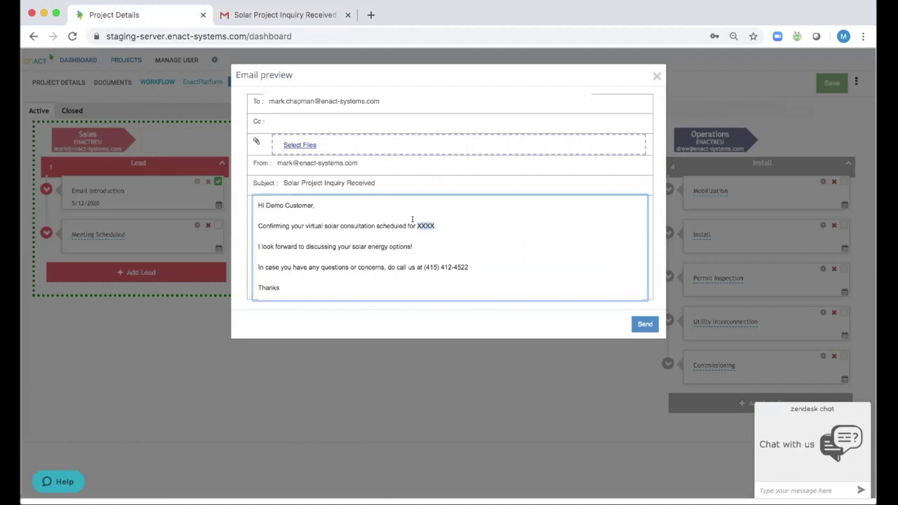
type("May 15th, 2020")
left_click(637, 322)
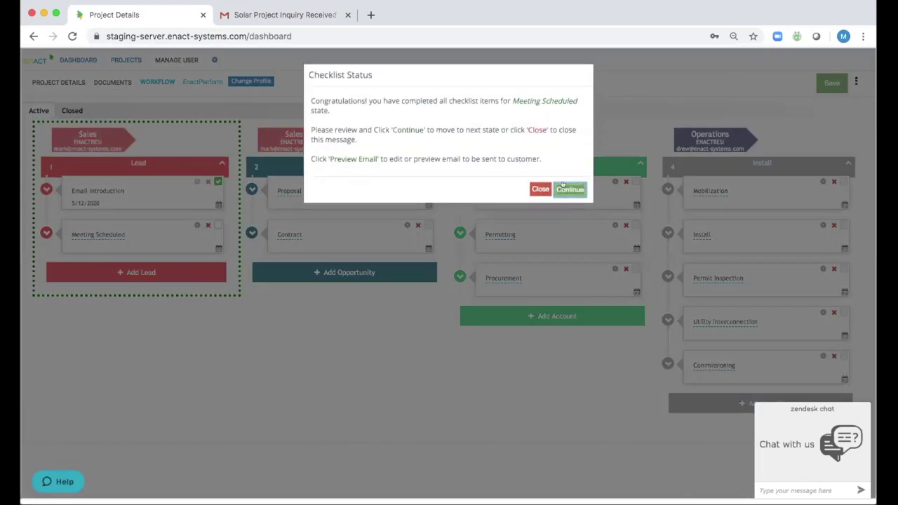
left_click(569, 189)
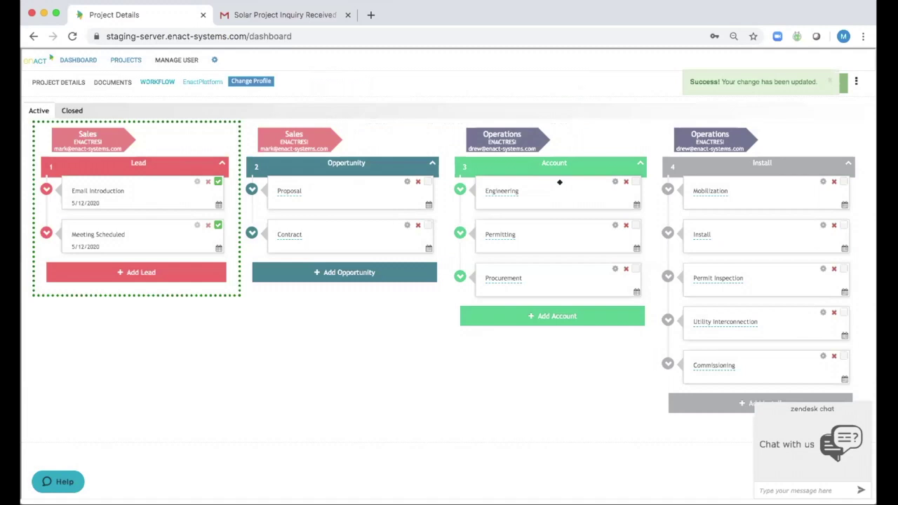
Step: In Gmail, reopen the Solar Project Inquiry Received conversation and read the new consultation confirmation message
left_click(277, 14)
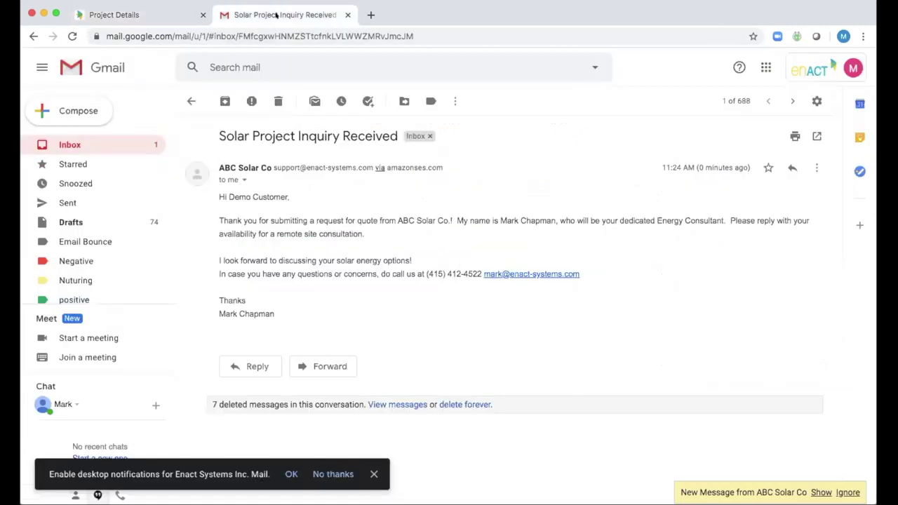
left_click(191, 102)
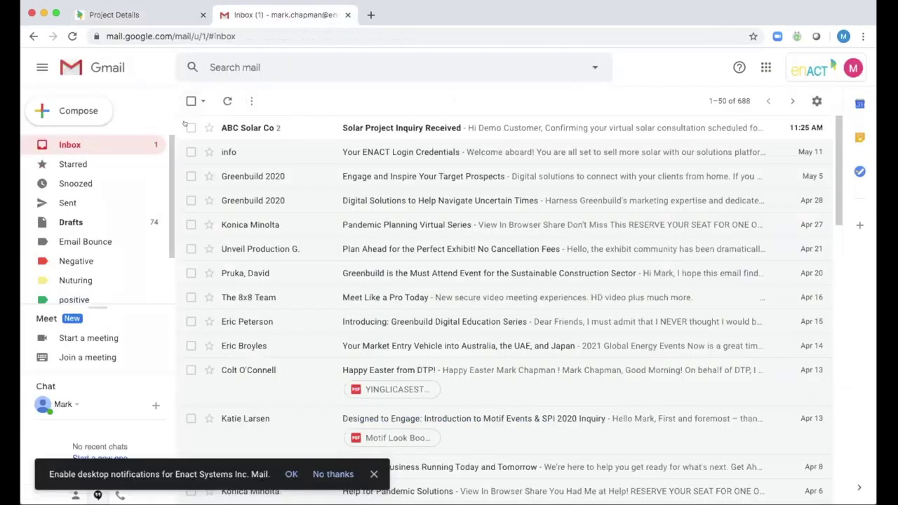
left_click(349, 126)
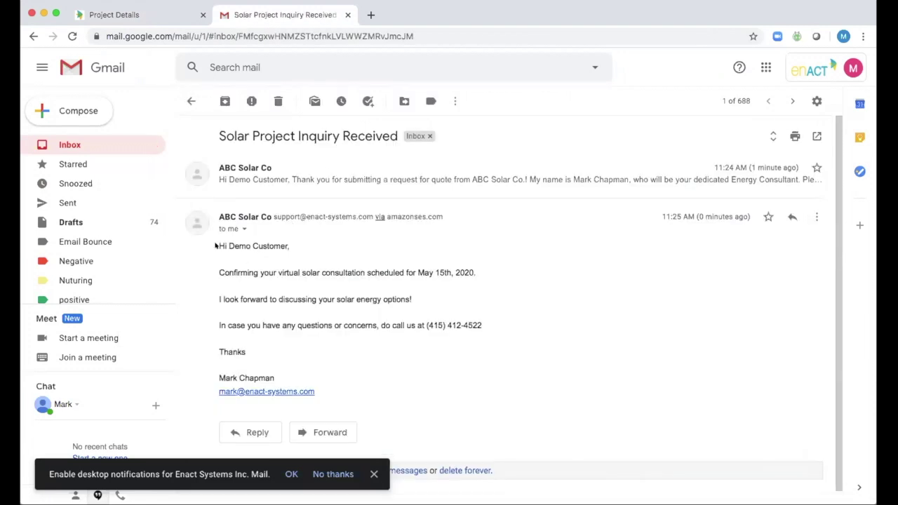
left_click_drag(215, 245, 313, 324)
left_click(307, 334)
Step: Return to the project details in ENACT and open the quote last updated 5/12/2020 in the system layout design
left_click(123, 13)
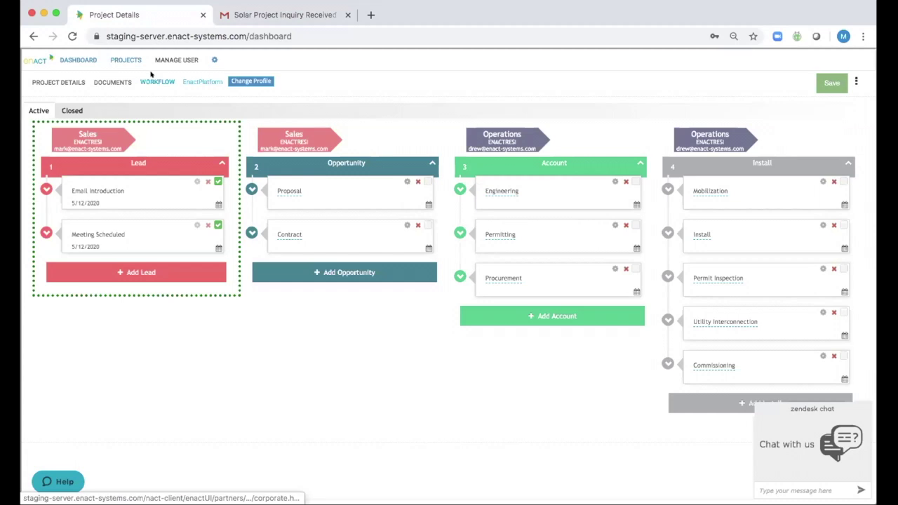
left_click(69, 80)
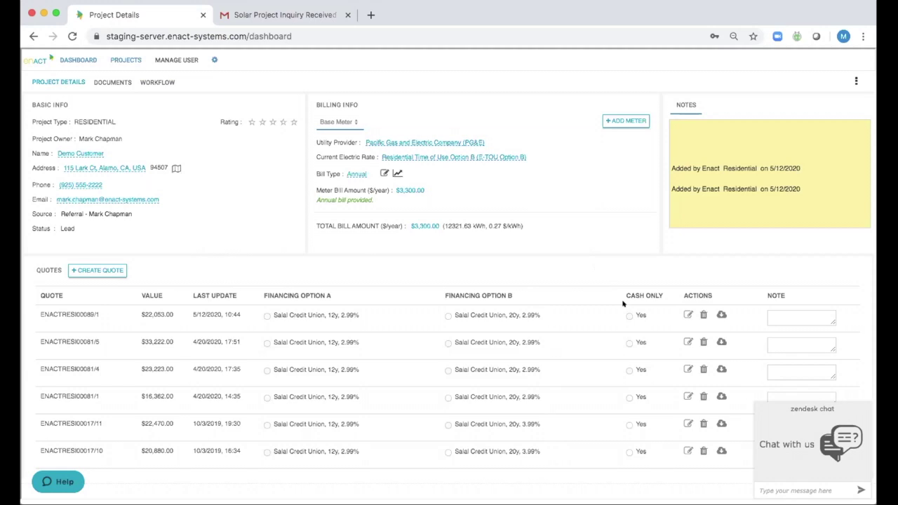
left_click(686, 313)
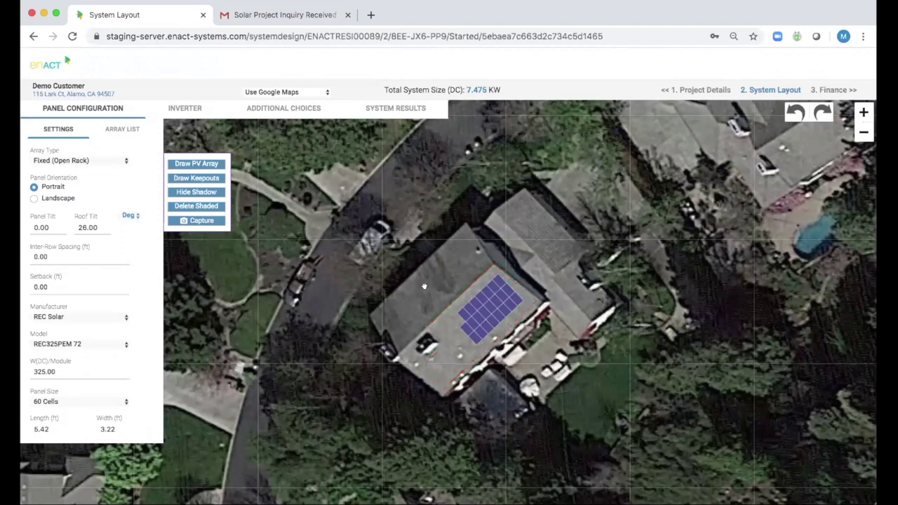
left_click(863, 112)
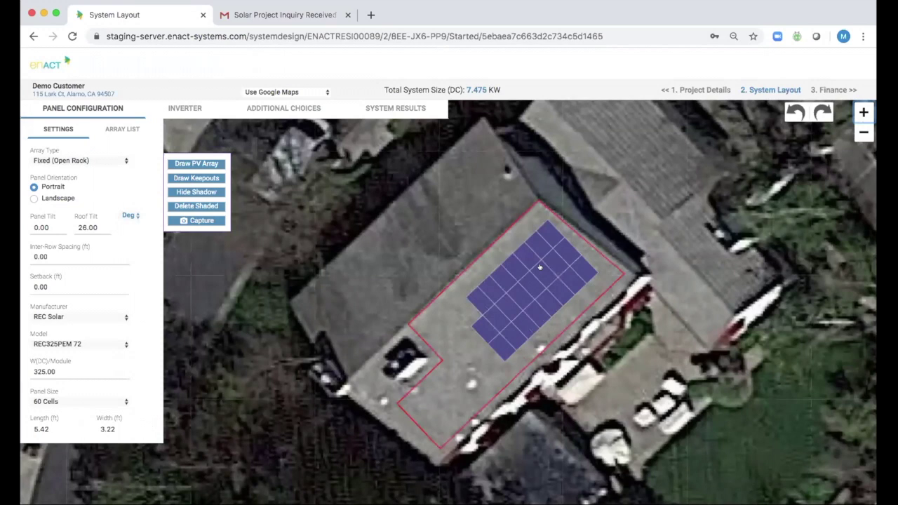
Step: Examine the available panel manufacturers and the design's total DC system size, keeping REC Solar selected
left_click(84, 315)
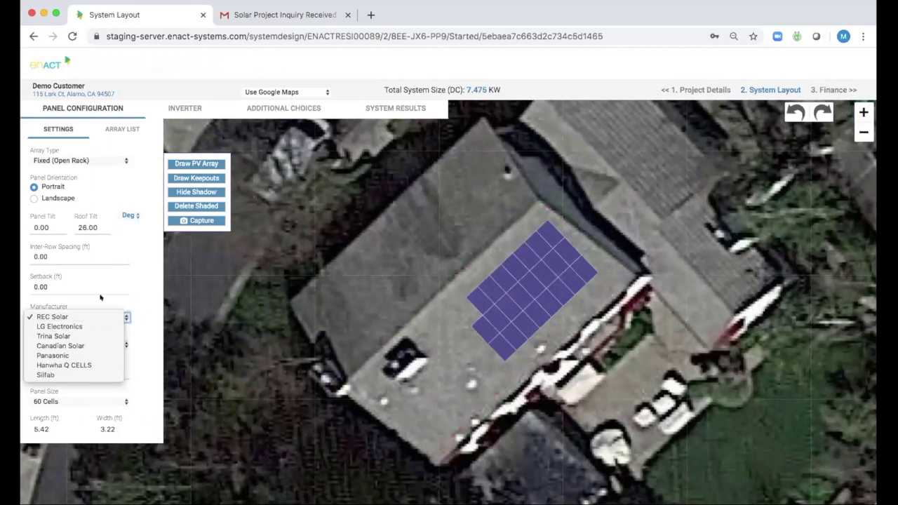
left_click(100, 297)
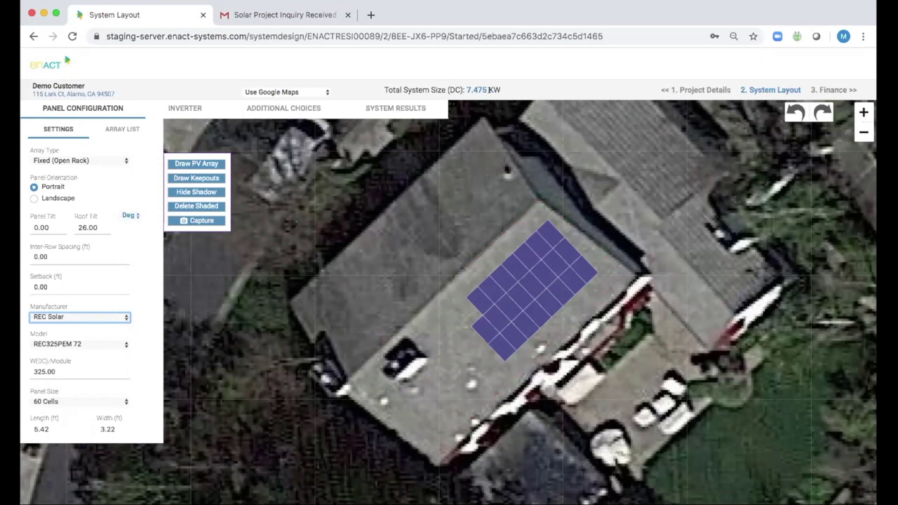
left_click_drag(480, 85, 461, 85)
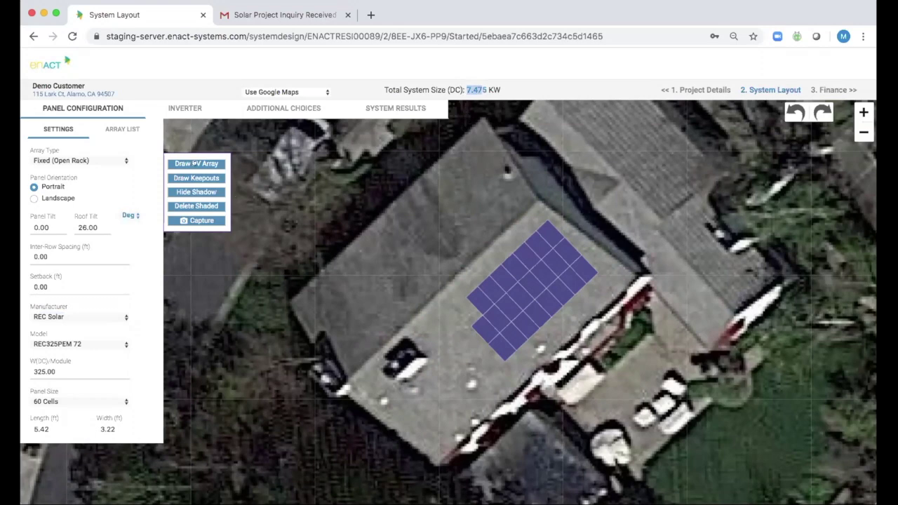
Step: Inspect the inverter settings of Inverter Group No 1 and the design's additional choices
left_click(183, 107)
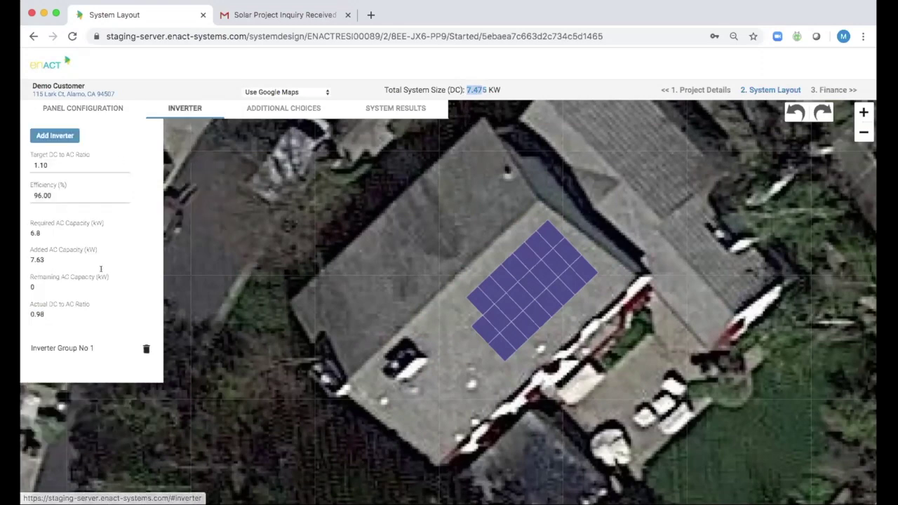
left_click(81, 347)
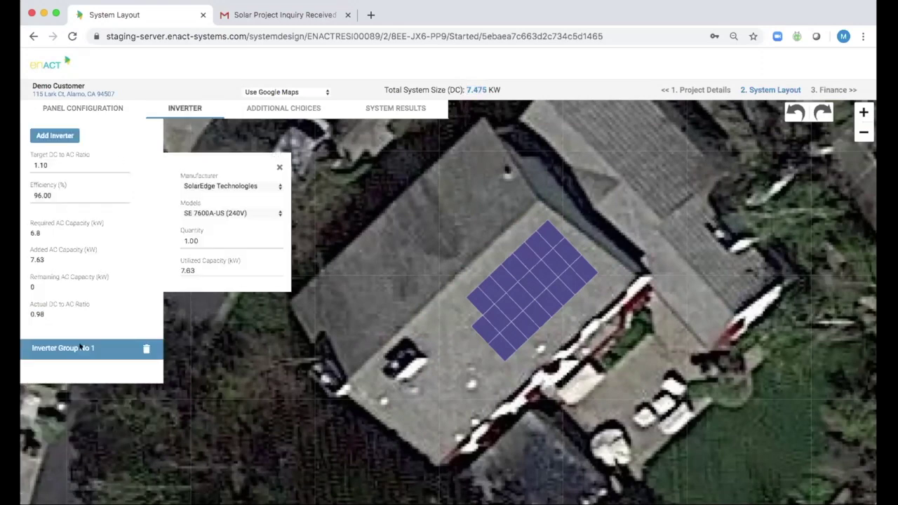
left_click(287, 107)
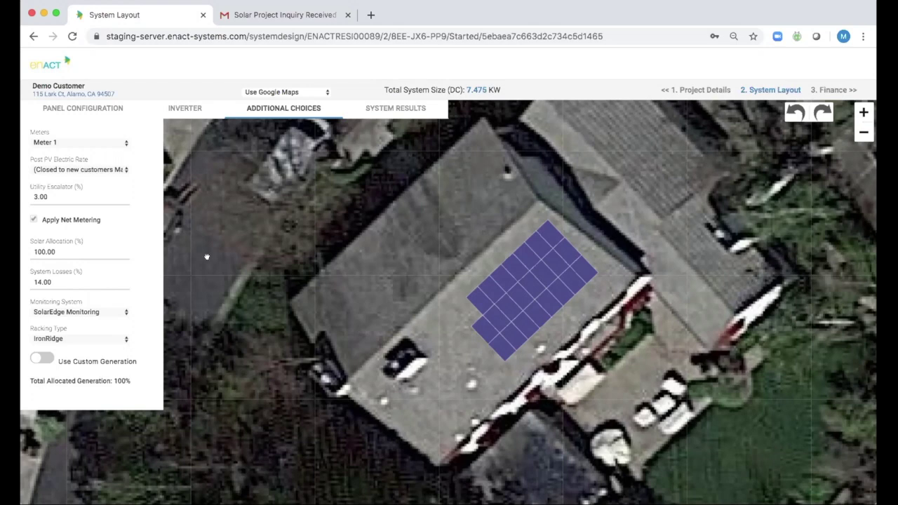
Step: Review the Solar Savings Detail for Meter1 from the system results in the kWh Offset, kWh Tiered and Bill Offset views
left_click(376, 111)
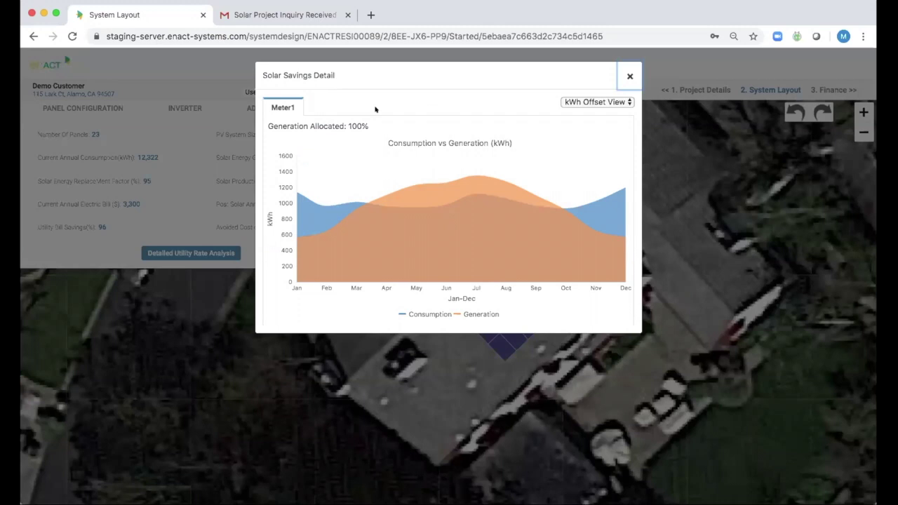
left_click(586, 103)
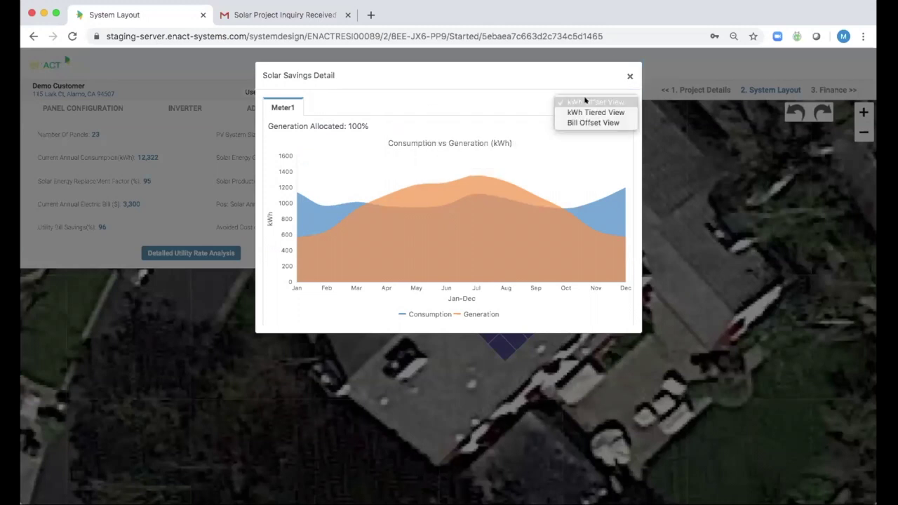
left_click(584, 113)
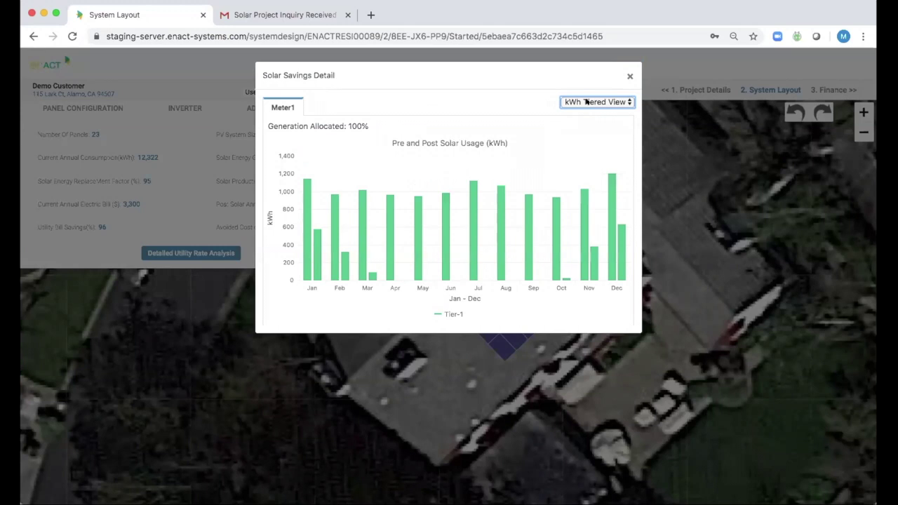
left_click(586, 101)
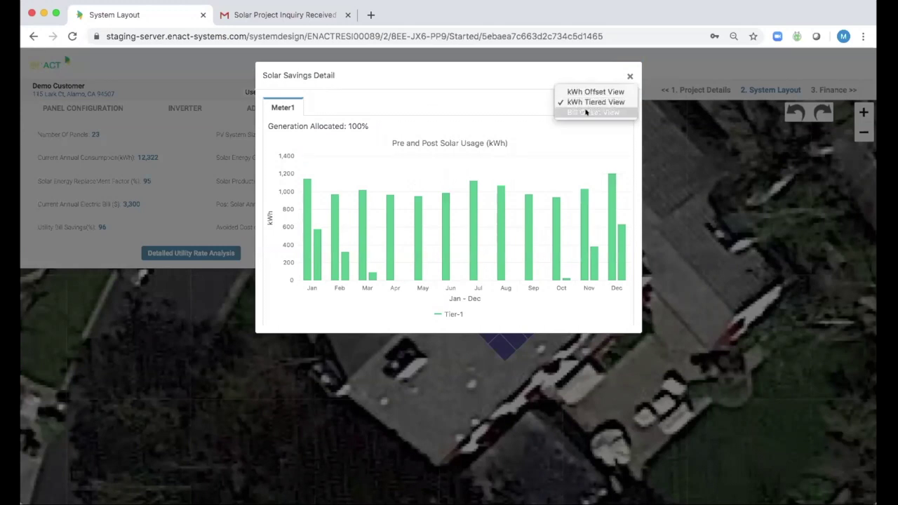
left_click(587, 112)
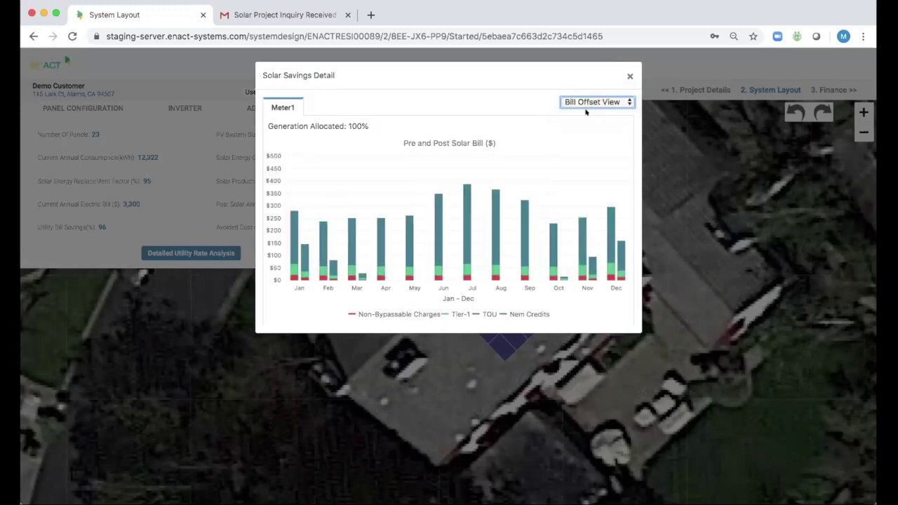
left_click(629, 76)
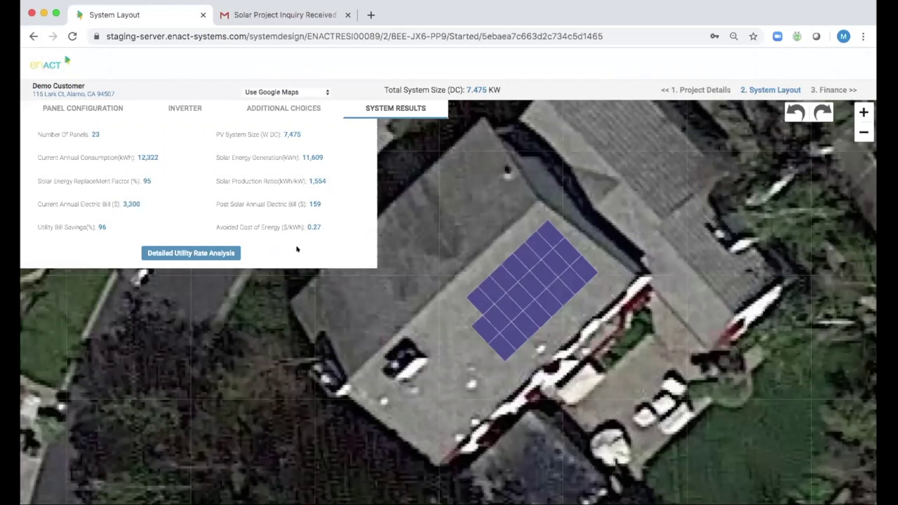
Step: Check the solar production ratio, solar energy generation and avoided cost of energy in the system results
double_click(315, 180)
left_click_drag(321, 158, 295, 153)
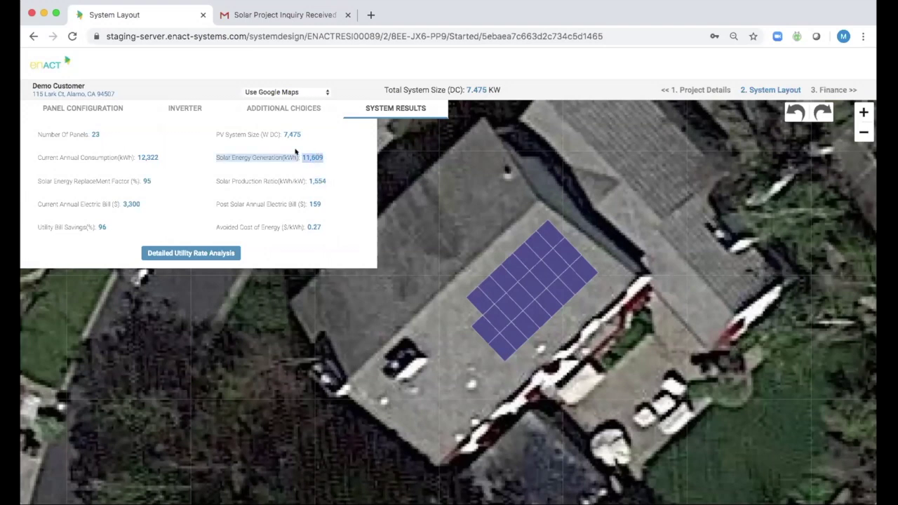
double_click(315, 227)
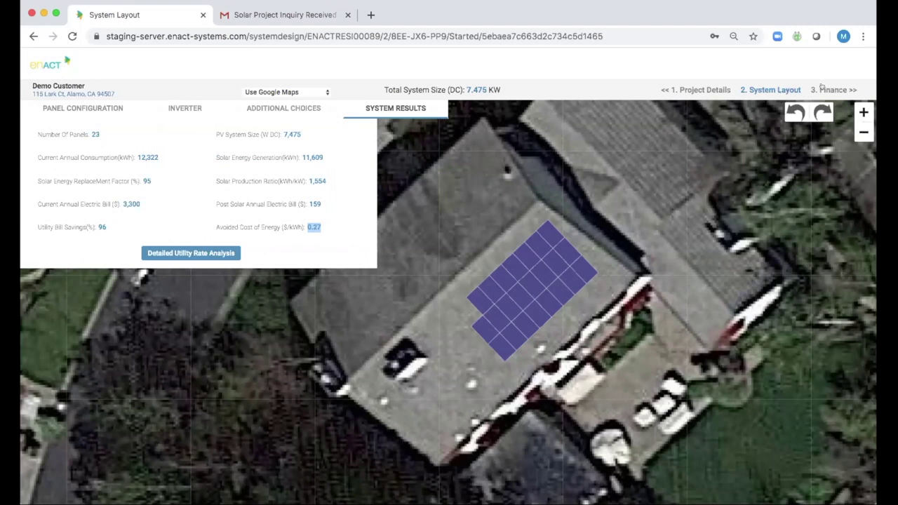
Step: Go to the quote's finance stage and review the sale price breakdown, including the optional LG RESU10 Battery adder and the sale price
left_click(821, 87)
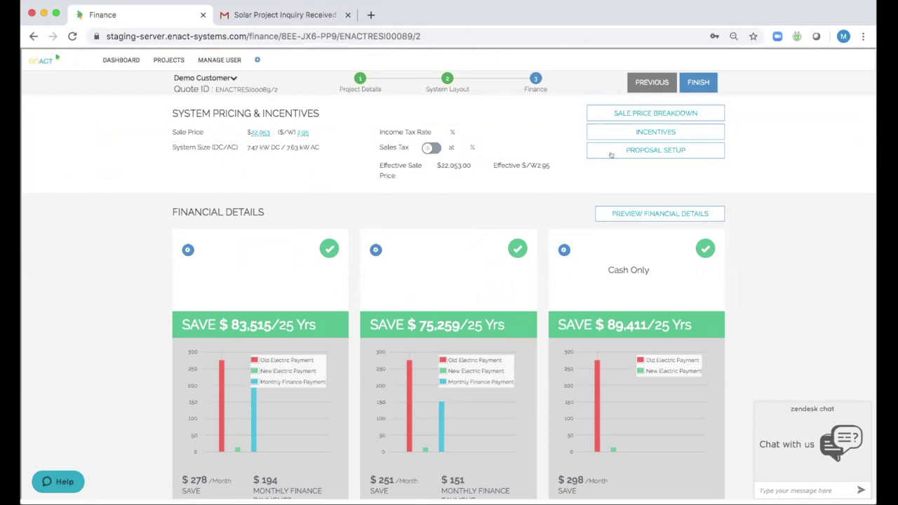
left_click(640, 113)
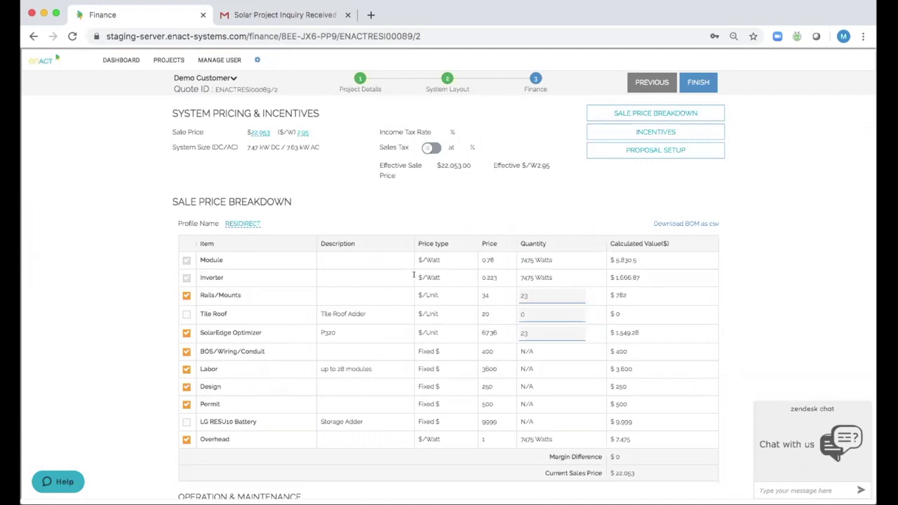
left_click(185, 422)
left_click(184, 421)
left_click_drag(299, 132, 247, 132)
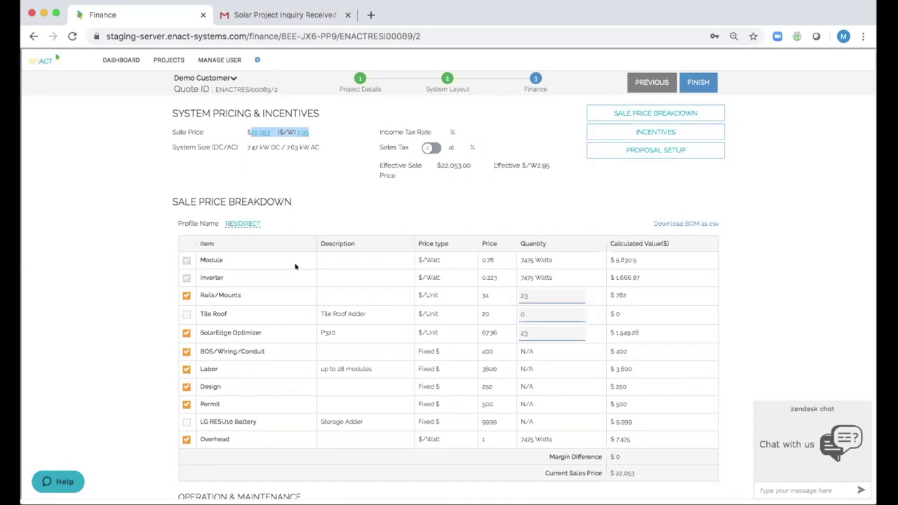
left_click(656, 113)
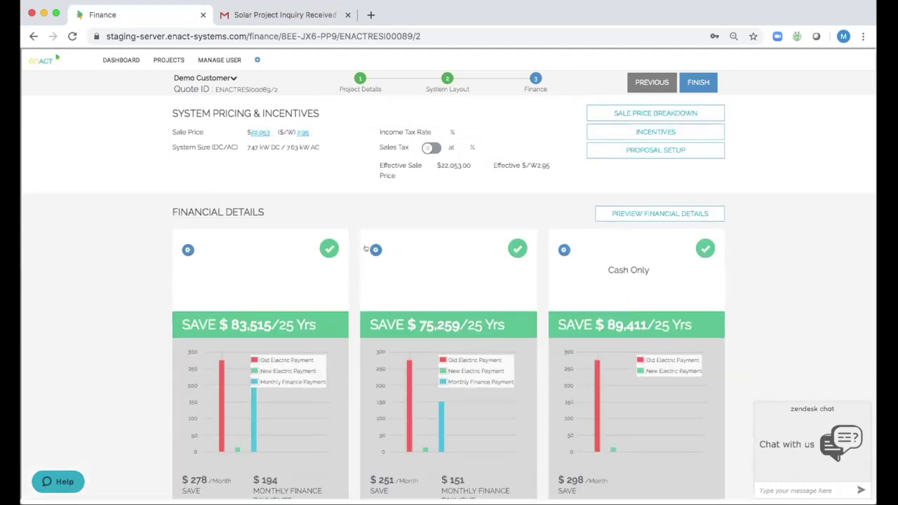
Step: Compare the savings, monthly payments and solar energy costs of the two financed options and the Cash Only option
scroll(424, 285, "down", 3)
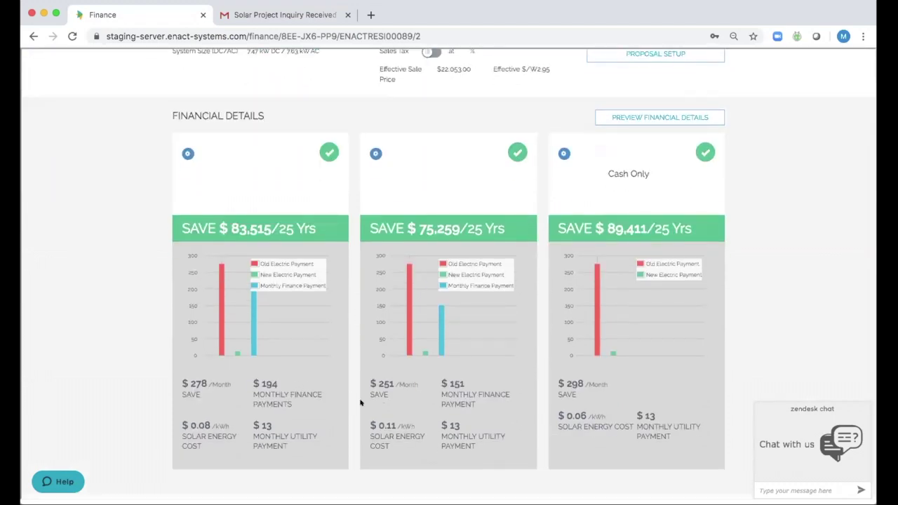
scroll(404, 402, "down", 1)
scroll(404, 402, "up", 4)
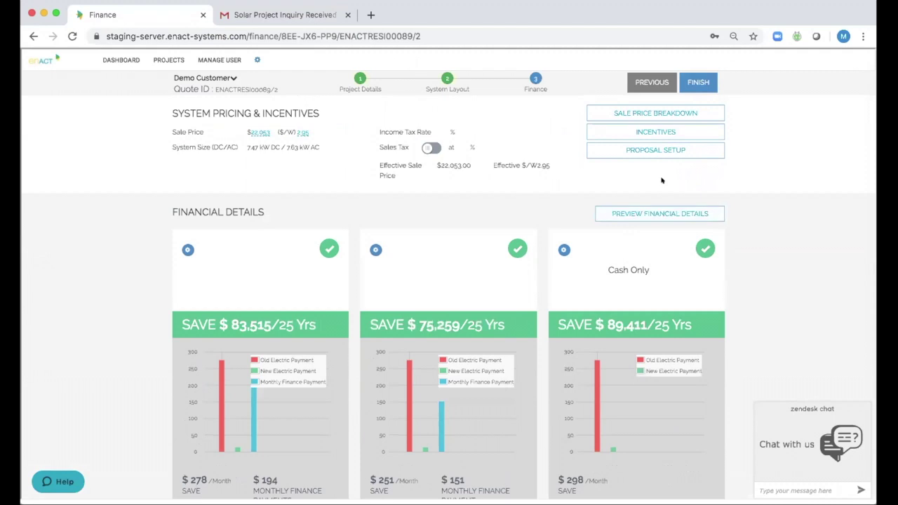
Step: Finish the quote from its finance stage
left_click(689, 83)
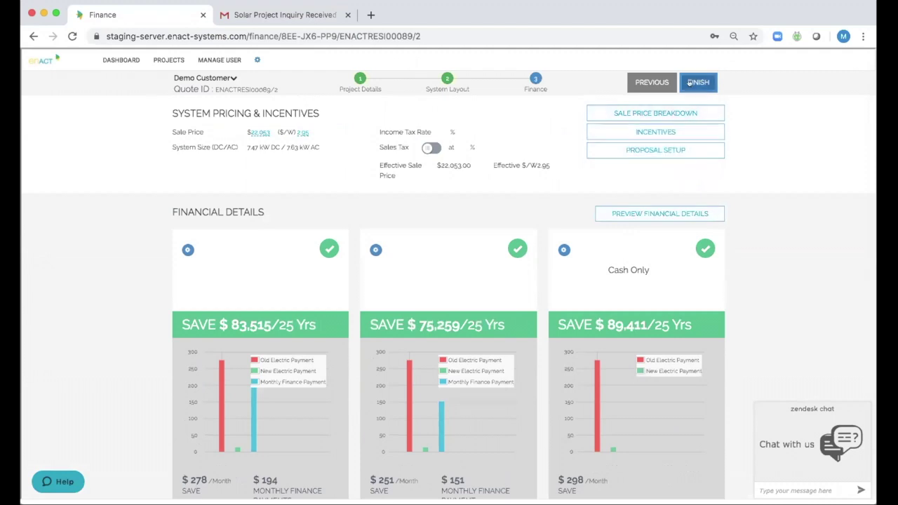
left_click(690, 83)
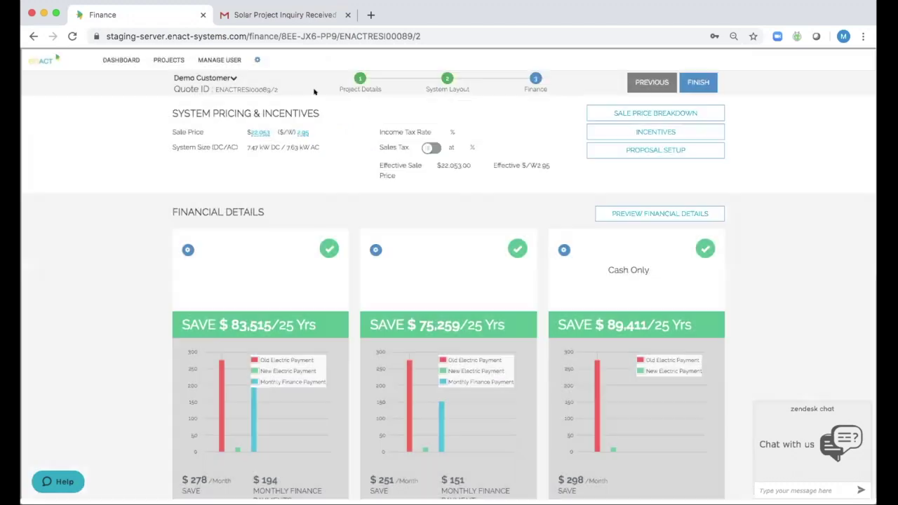
left_click(571, 165)
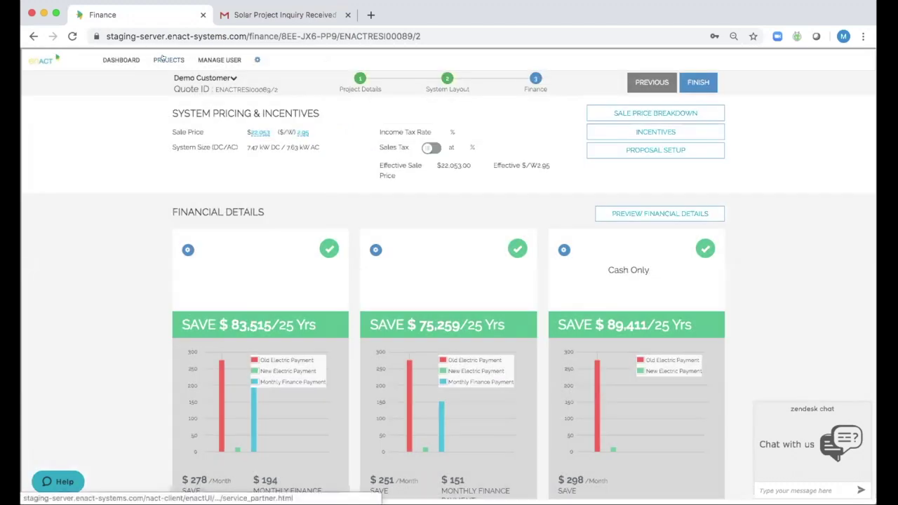
Step: Reopen the Demo Customer project from the project list, then download and open the proposal PDF of the quote updated 5/12/2020, 11:30
left_click(167, 59)
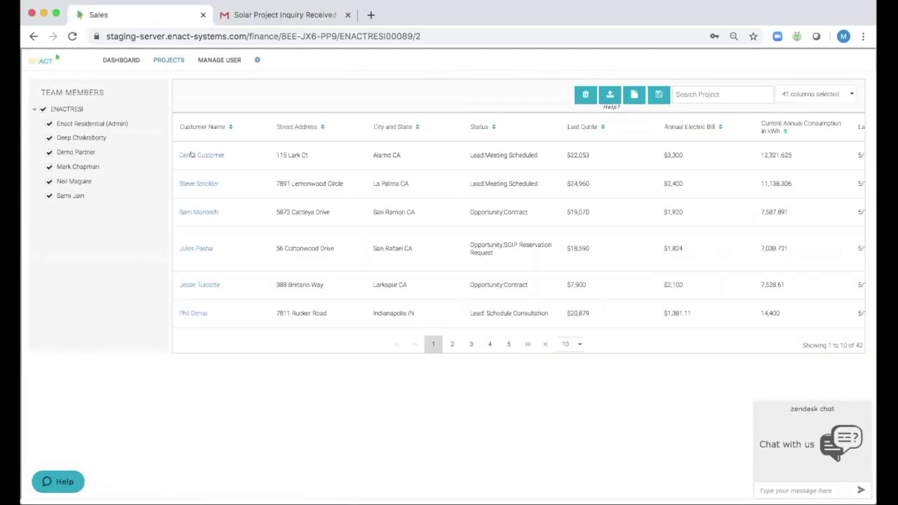
left_click(190, 152)
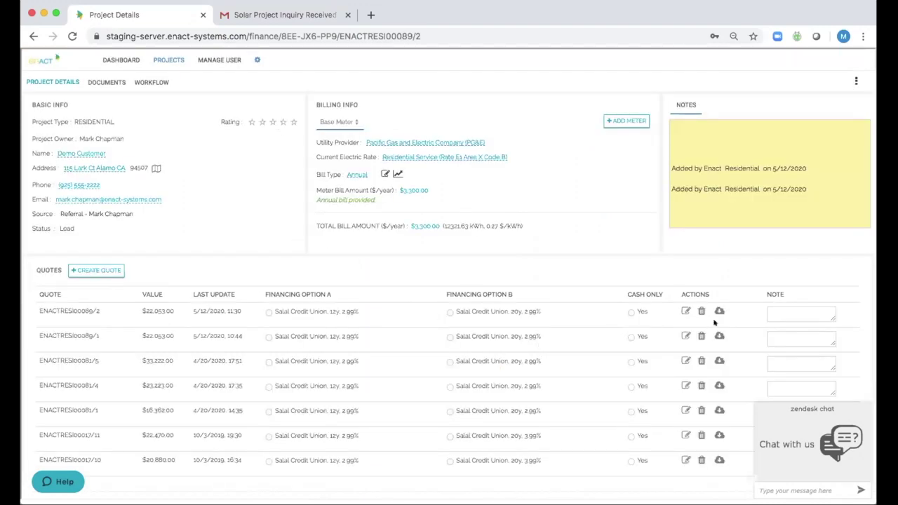
left_click(717, 311)
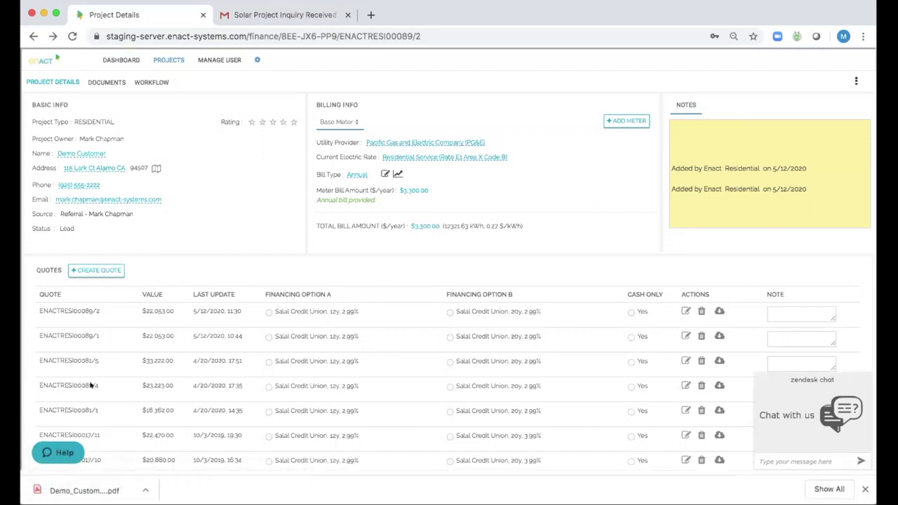
left_click(75, 491)
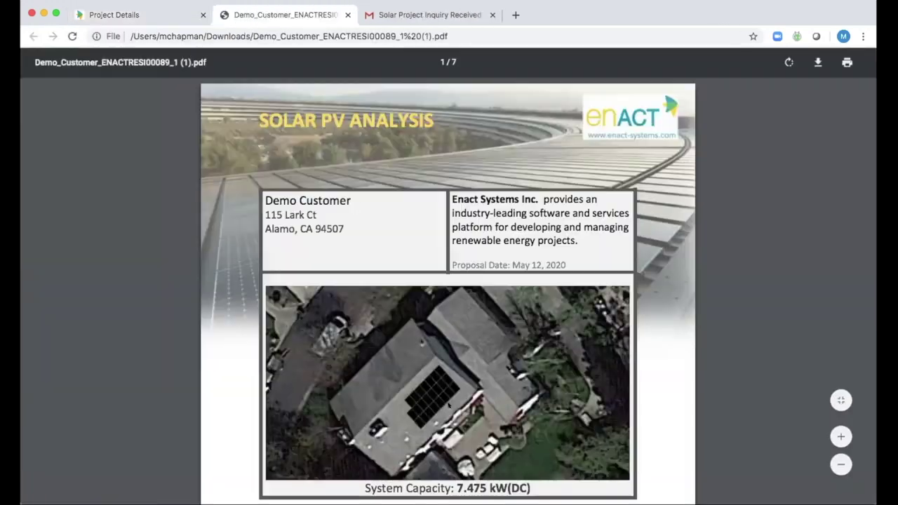
Step: Read through the Solar PV Analysis proposal's utility analysis, system cost, financing comparison and cash flow pages, then close the PDF
scroll(441, 413, "down", 3)
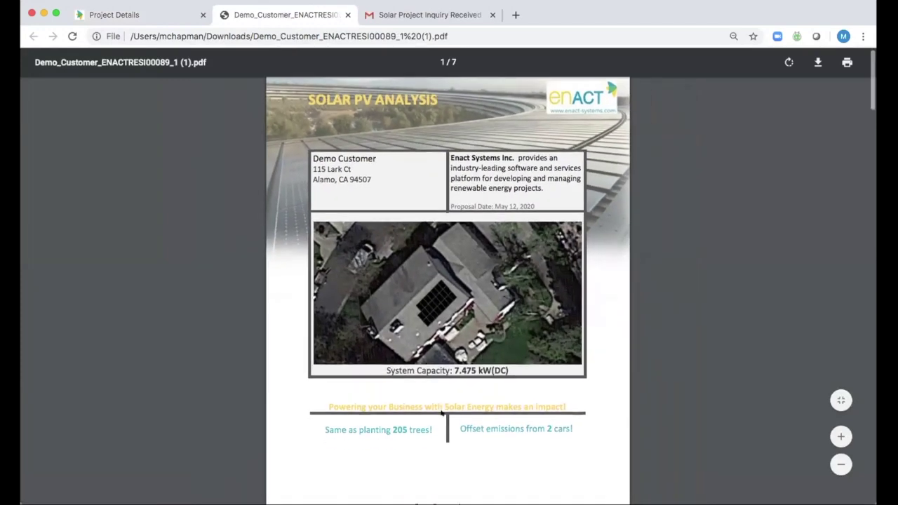
scroll(441, 414, "down", 1)
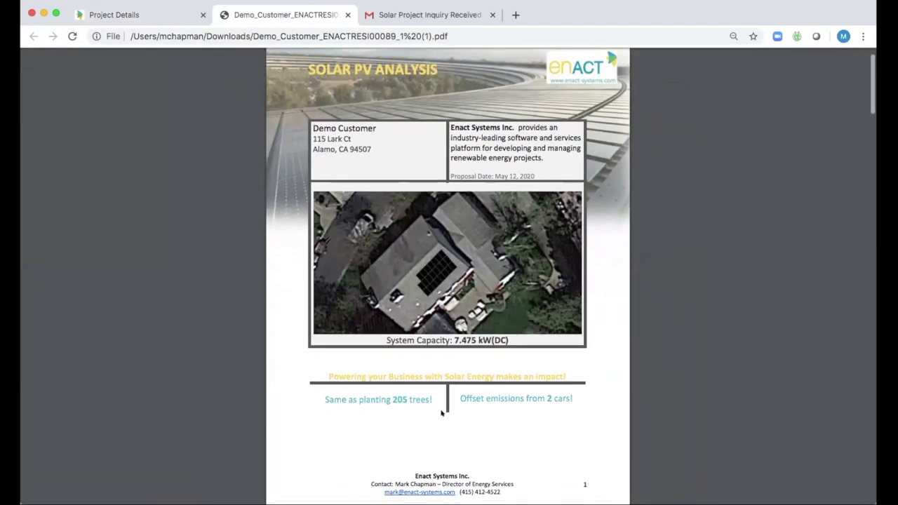
scroll(441, 413, "down", 6)
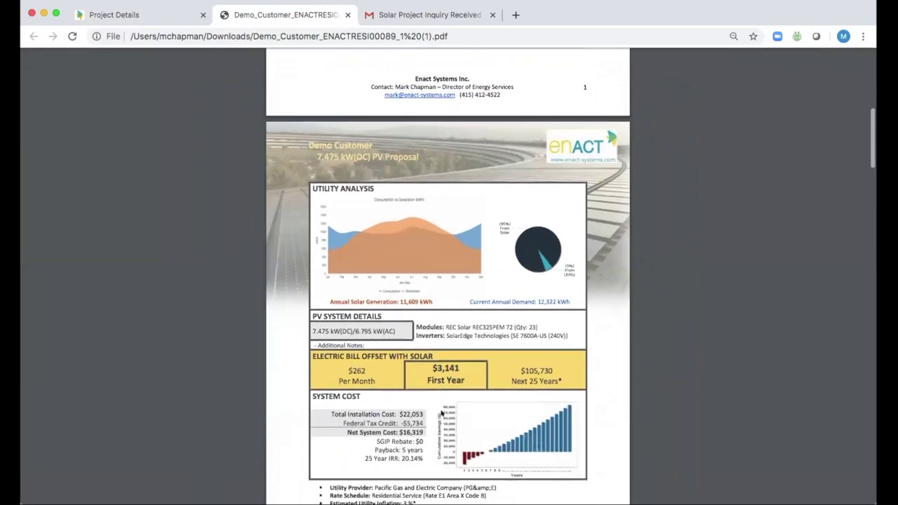
scroll(442, 413, "down", 2)
scroll(441, 414, "down", 1)
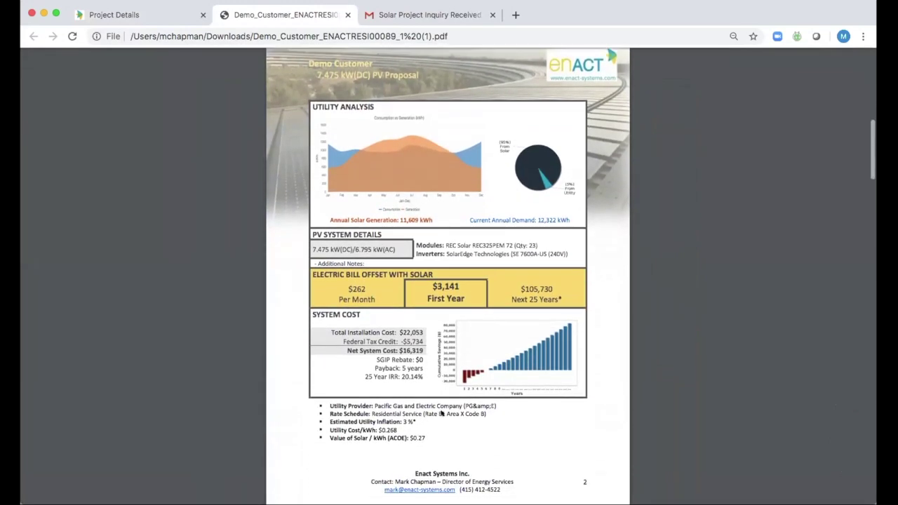
scroll(442, 413, "down", 7)
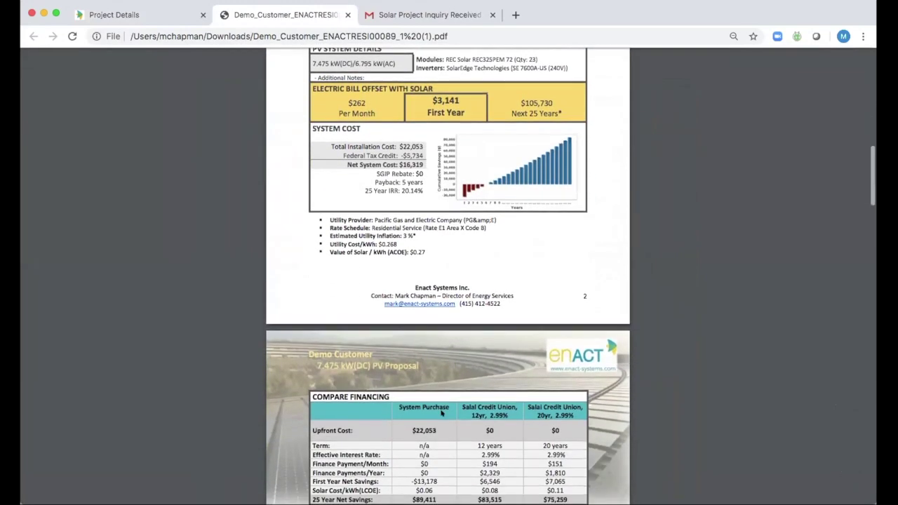
scroll(441, 413, "down", 16)
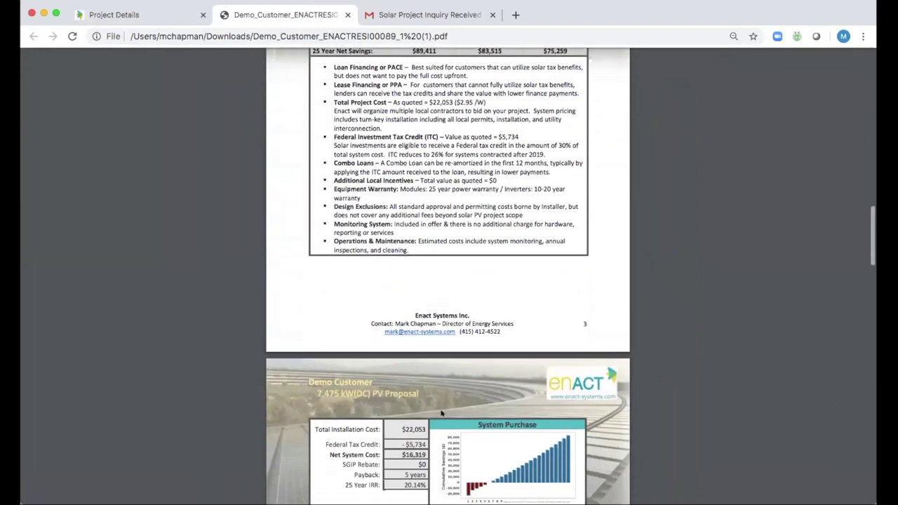
scroll(441, 413, "down", 9)
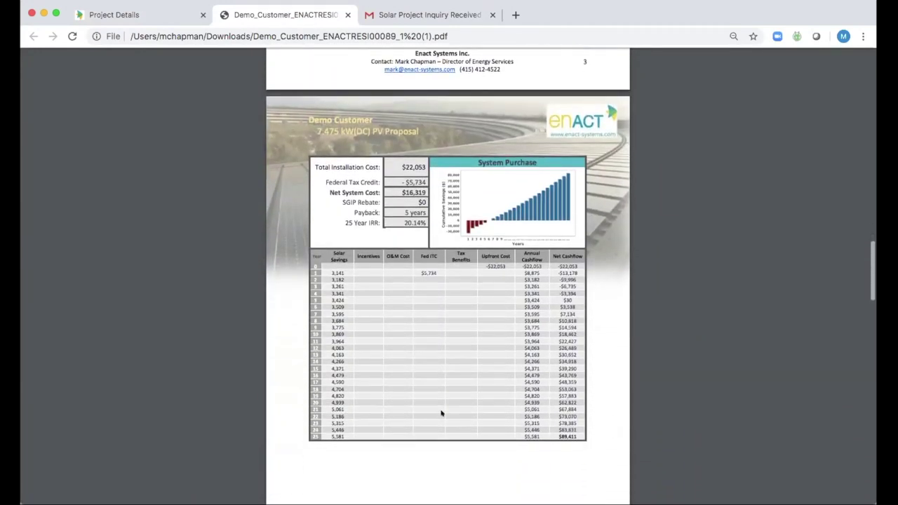
scroll(442, 413, "up", 1)
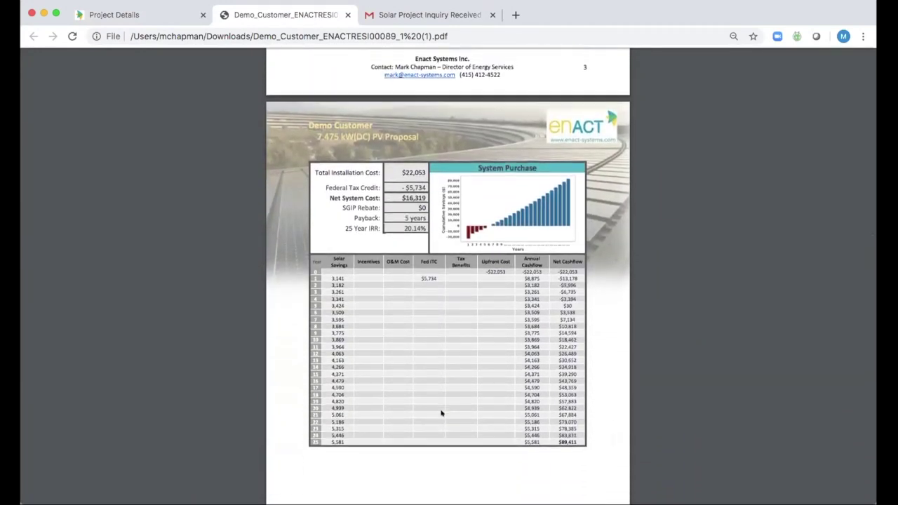
scroll(433, 410, "up", 9)
scroll(434, 410, "up", 20)
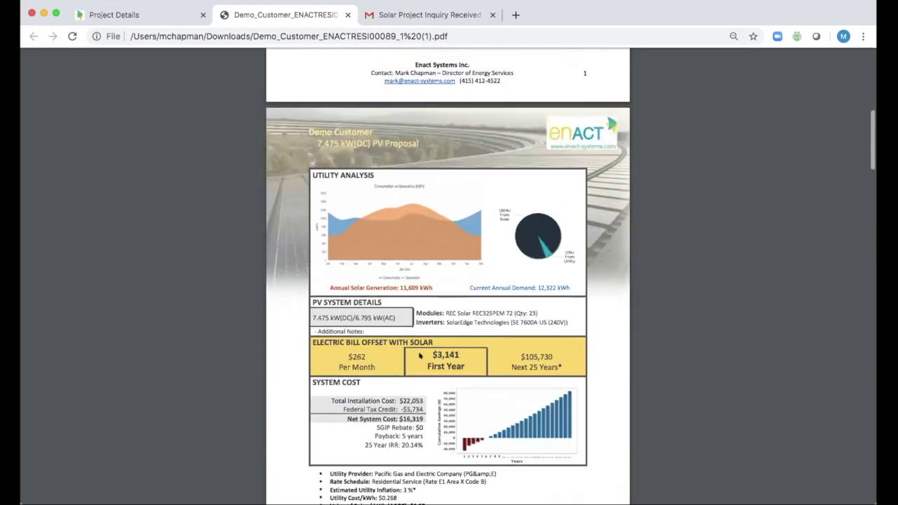
left_click(346, 14)
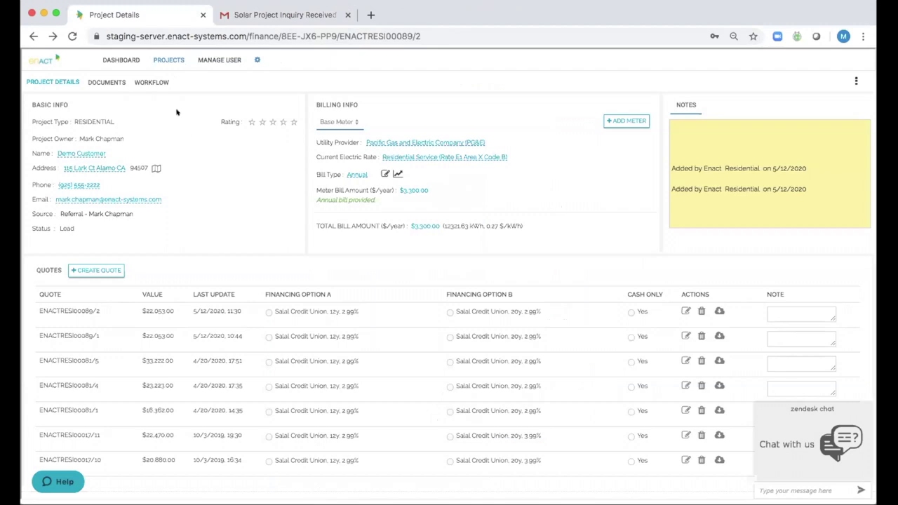
Step: Look over the project's workflow stages and its stored contract documents, and return to the workflow
left_click(148, 82)
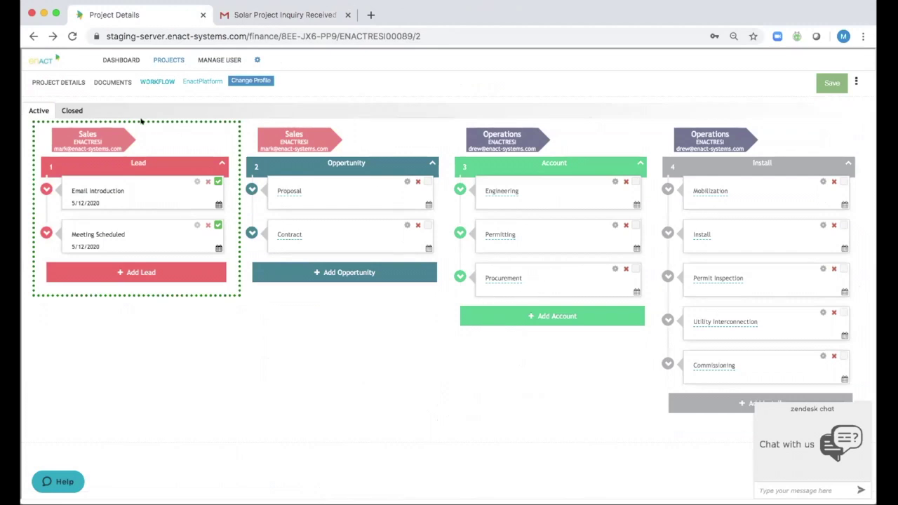
left_click(103, 78)
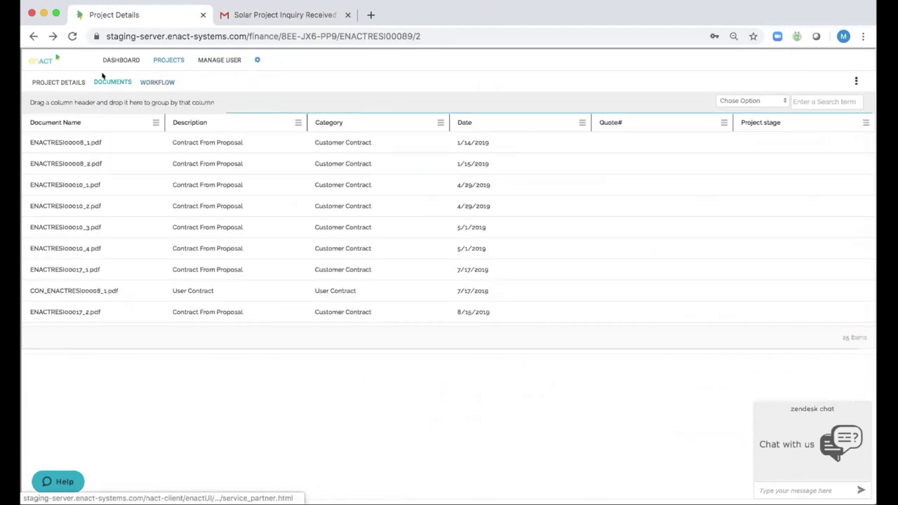
scroll(179, 181, "down", 3)
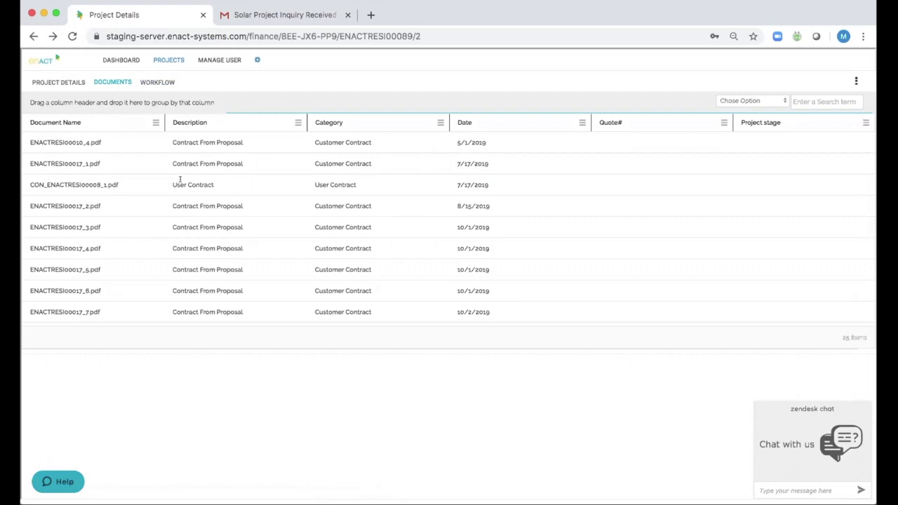
left_click(159, 81)
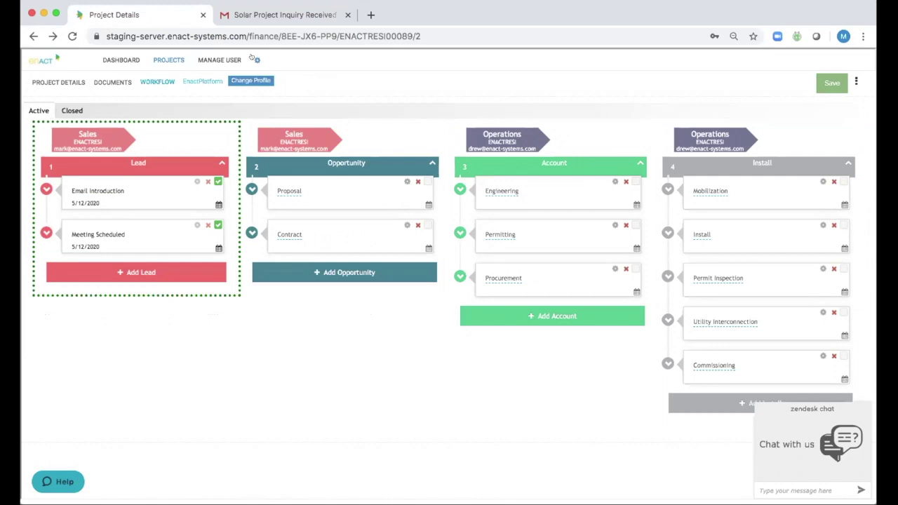
Step: Open the workflow setup for the EnactPlatform profile and add two new tasks to the Lead stage
left_click(256, 60)
left_click(258, 82)
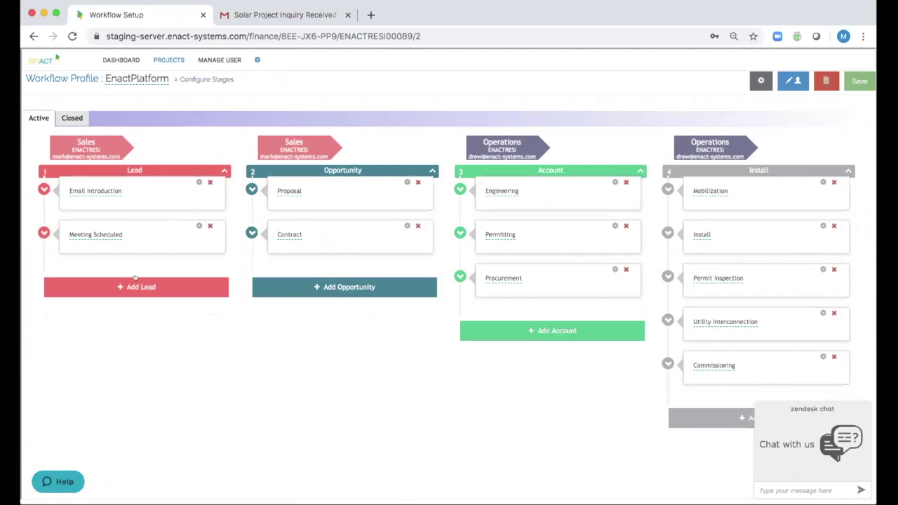
left_click(135, 287)
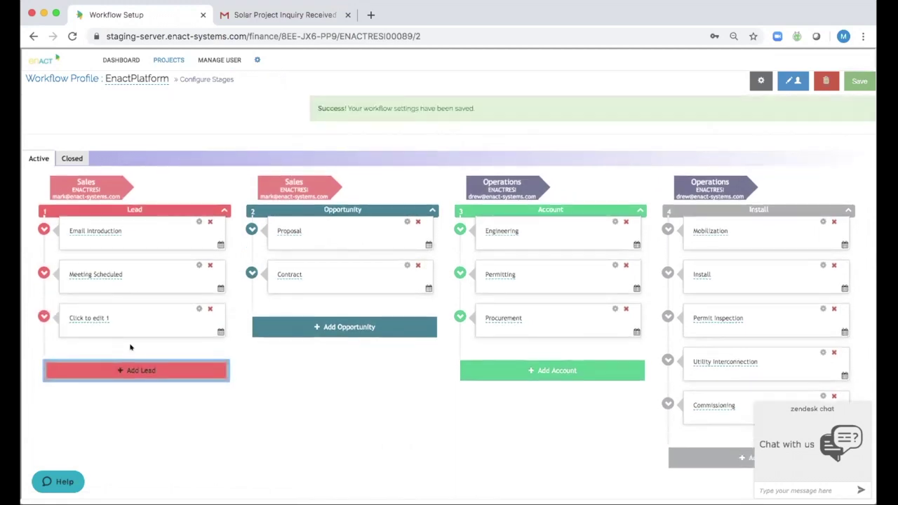
left_click(131, 370)
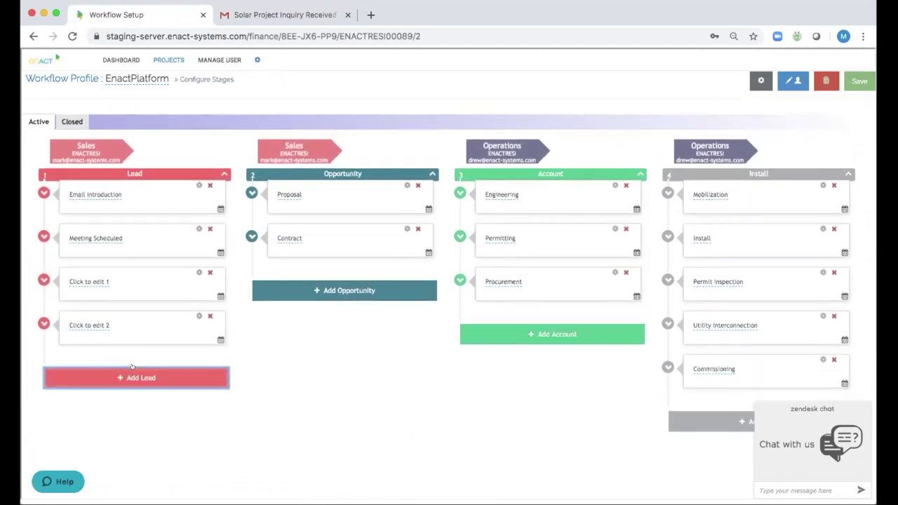
Step: Rename the first new Lead task as "Markting email"
left_click(87, 278)
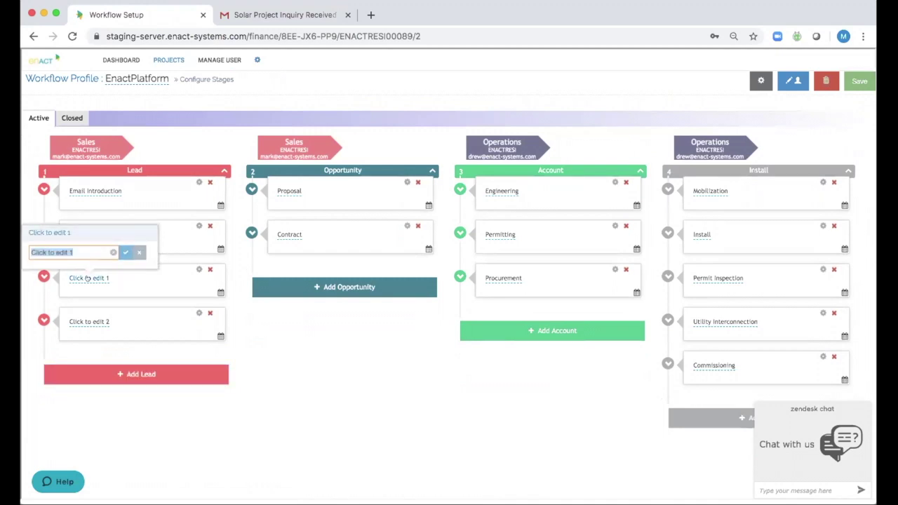
type("MAr")
key("BackSpace")
key("BackSpace")
type("arkting email")
left_click(124, 252)
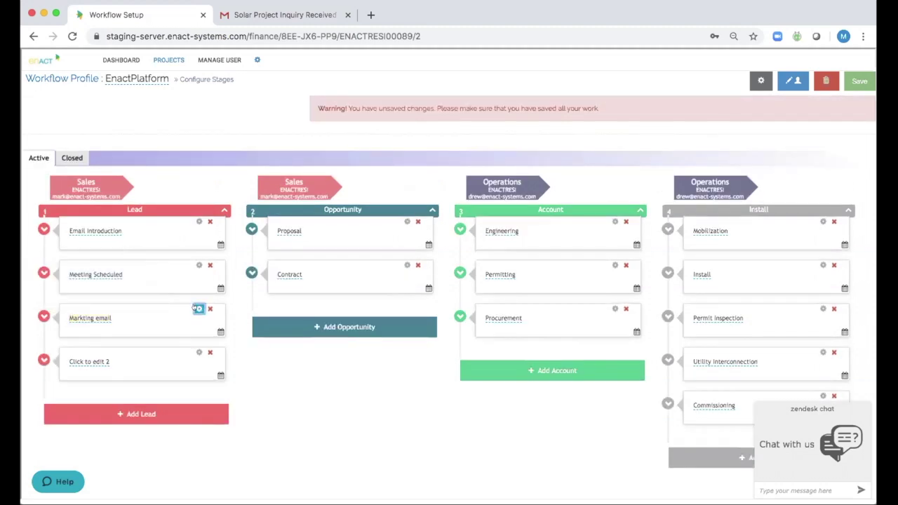
Step: Open the activities of the Markting email task and add a document item
left_click(199, 309)
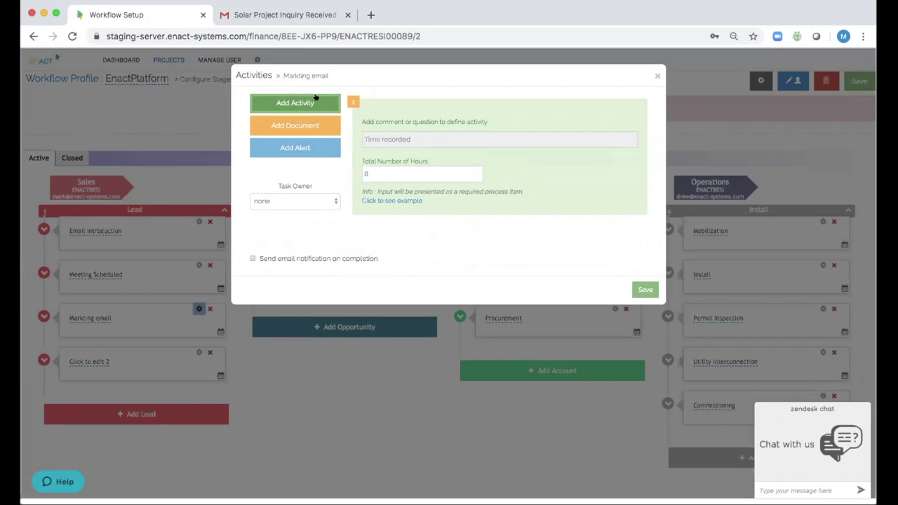
left_click(307, 124)
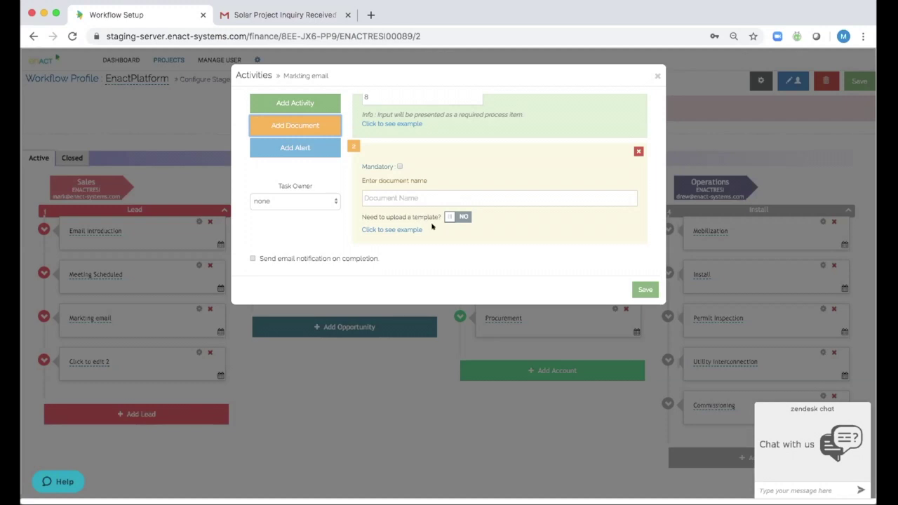
left_click(281, 154)
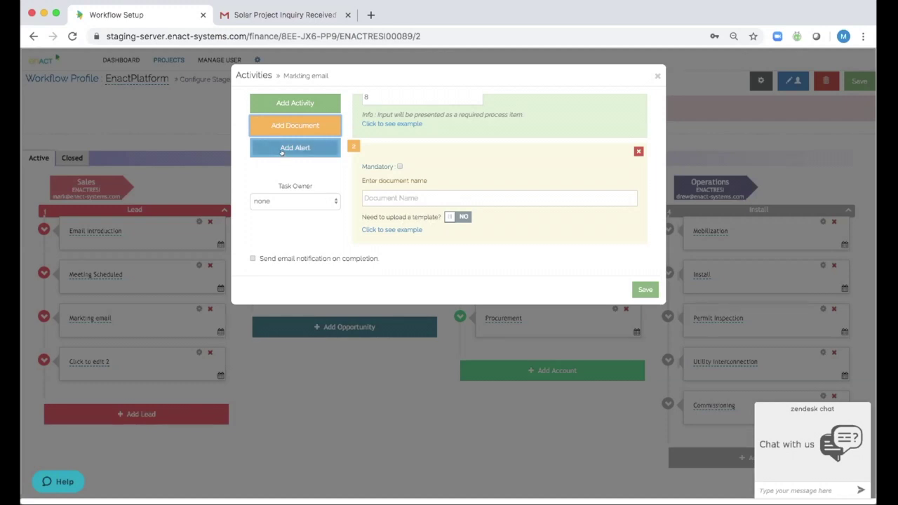
Step: Assign a task owner to the Markting email task and enable email notifications on completion and to the customer
left_click(287, 199)
left_click(276, 244)
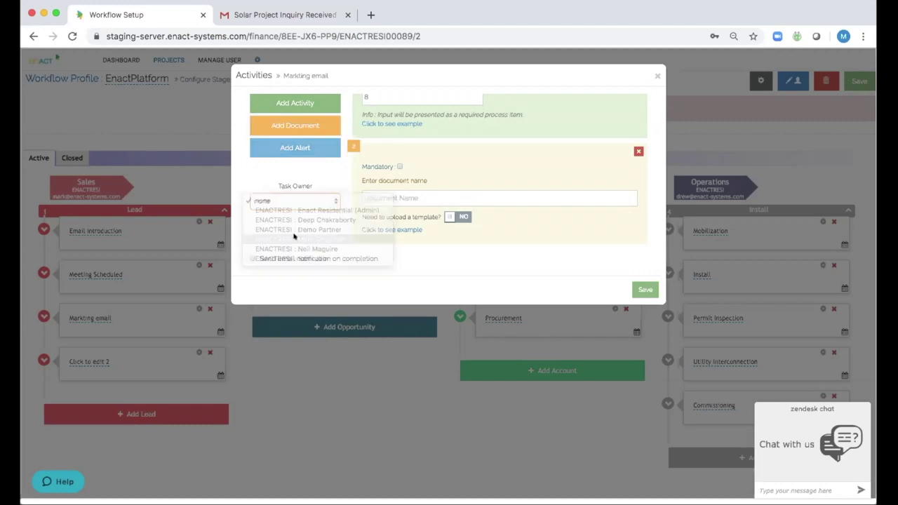
left_click(252, 258)
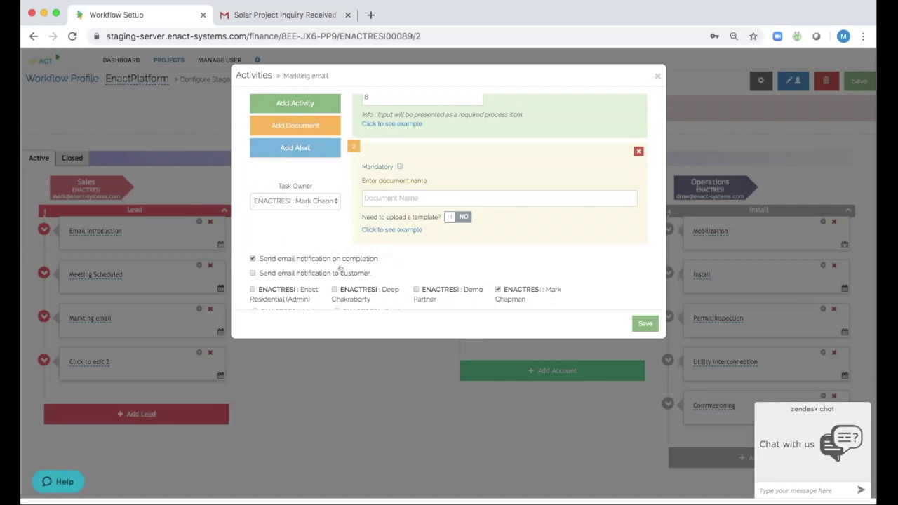
left_click(252, 273)
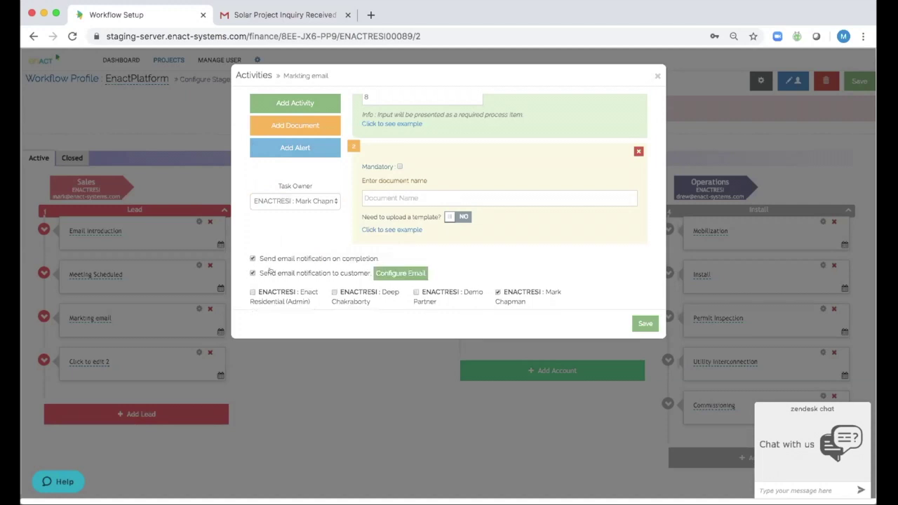
Step: Review the customer email's Consultation Scheduled template, its available tags and the template choices, then close the email and activities dialogs without saving
left_click(399, 270)
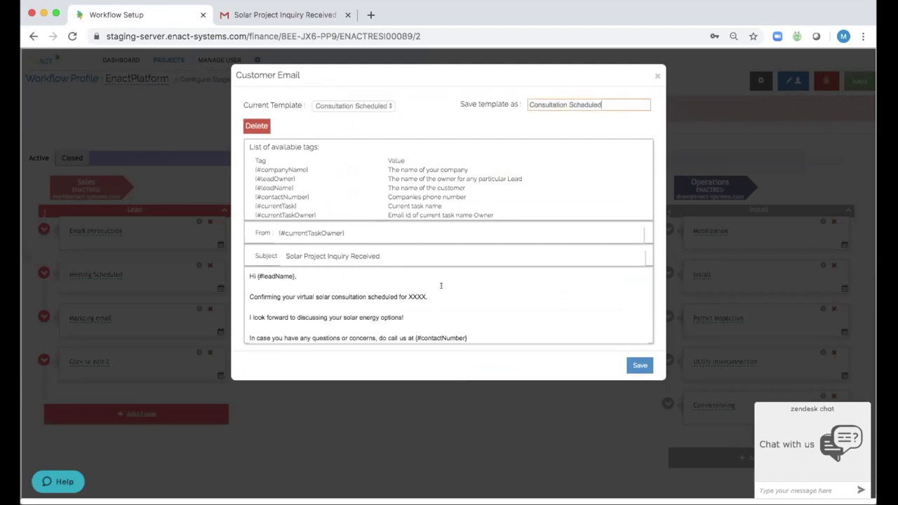
scroll(439, 296, "down", 2)
scroll(438, 296, "up", 1)
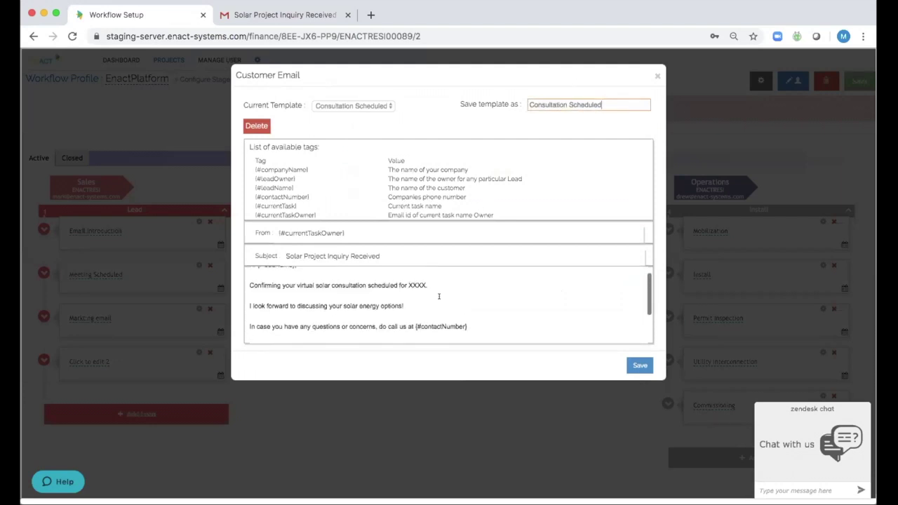
scroll(438, 296, "up", 1)
left_click_drag(250, 167, 314, 208)
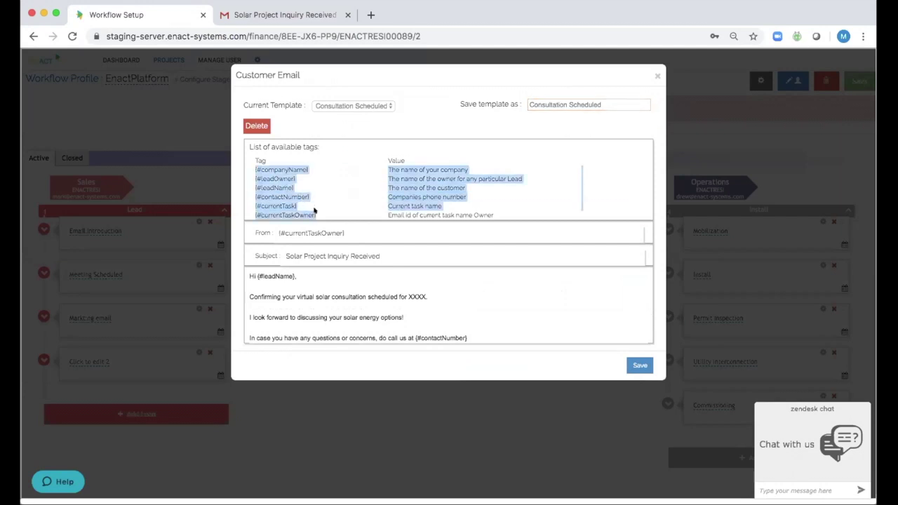
left_click(364, 233)
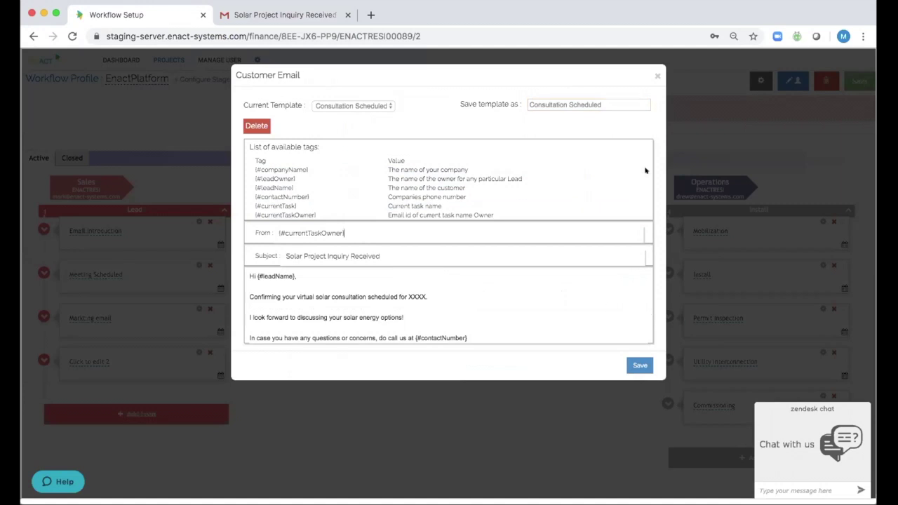
left_click(356, 105)
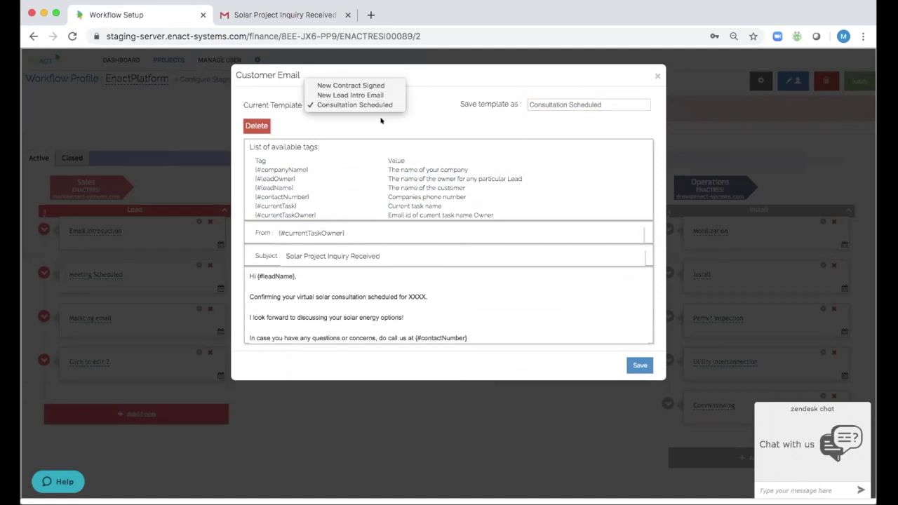
left_click(438, 119)
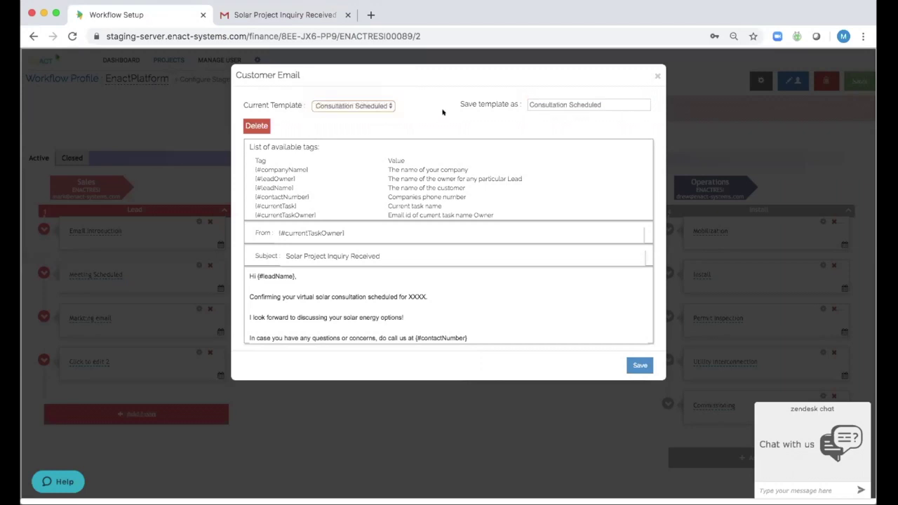
left_click(650, 75)
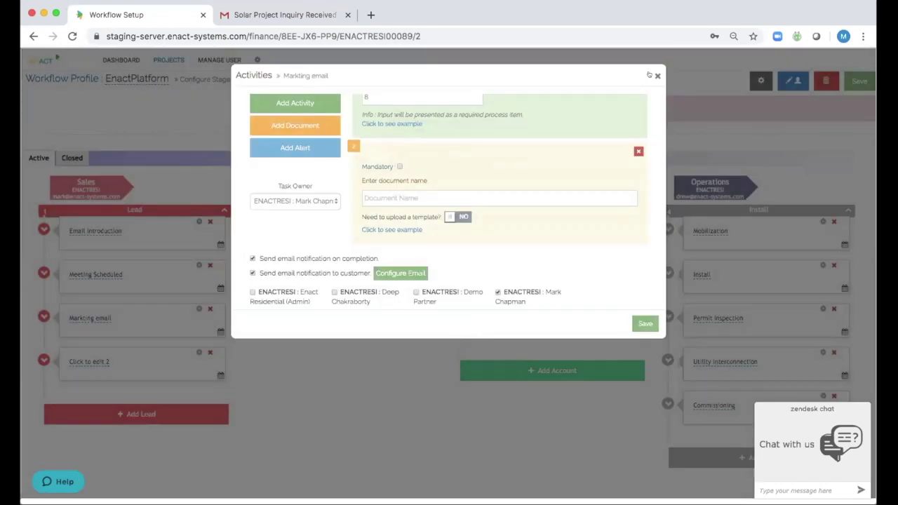
left_click(650, 75)
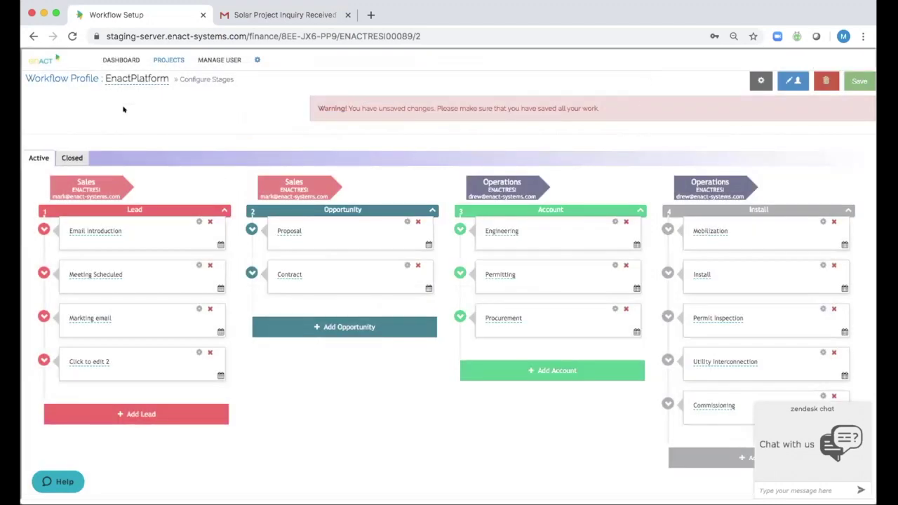
Step: Open the dashboard and review the project status and lead source charts
left_click(115, 59)
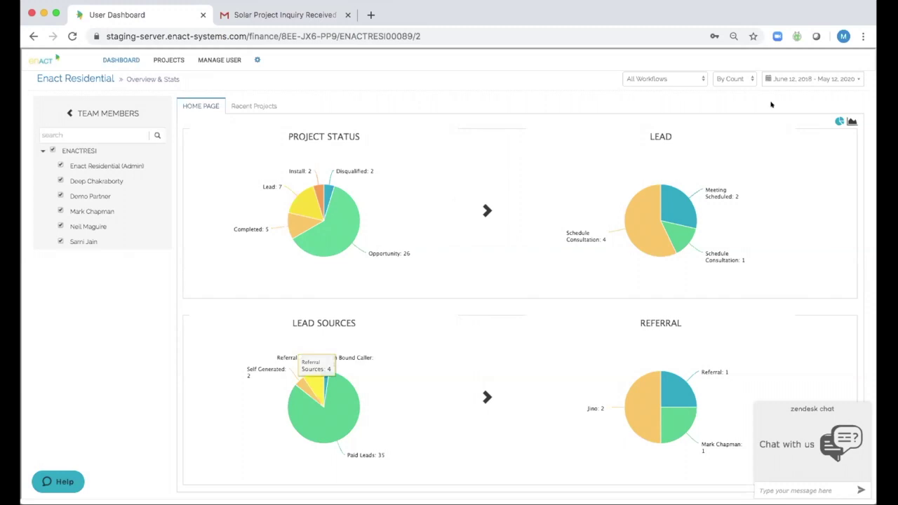
left_click(840, 121)
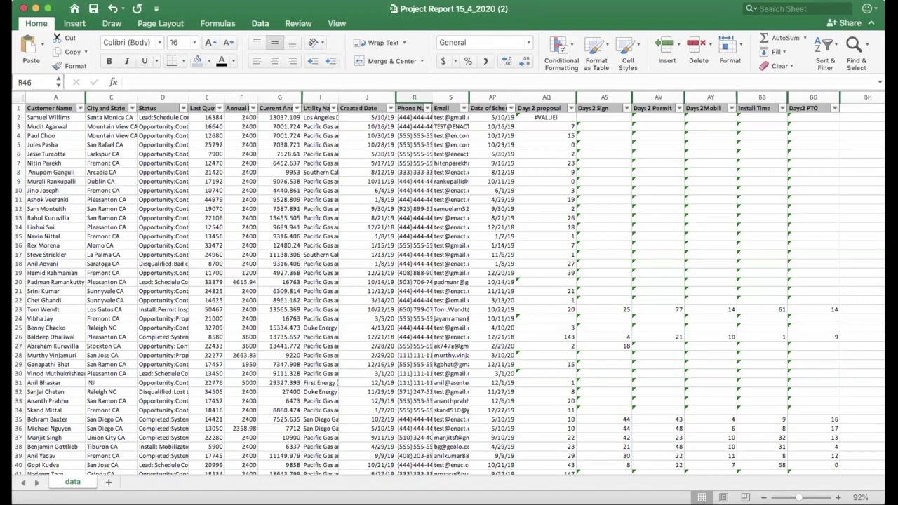
Step: Switch to the Project Report 15_4_2020 workbook in Excel and look through the project rows down to the stage duration and conversion summaries
scroll(420, 362, "down", 1)
scroll(419, 362, "up", 1)
scroll(537, 191, "right", 3)
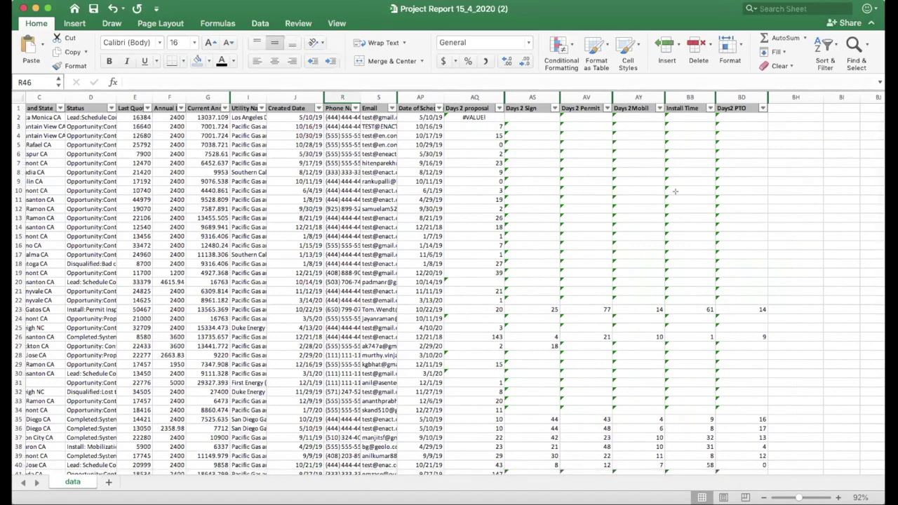
scroll(694, 284, "left", 2)
scroll(694, 284, "down", 3)
scroll(712, 349, "down", 8)
scroll(712, 349, "right", 5)
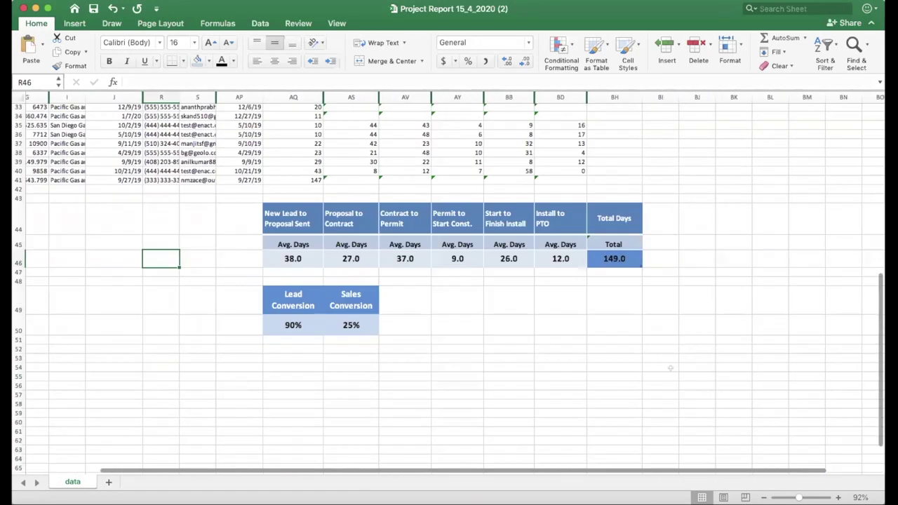
scroll(555, 329, "up", 5)
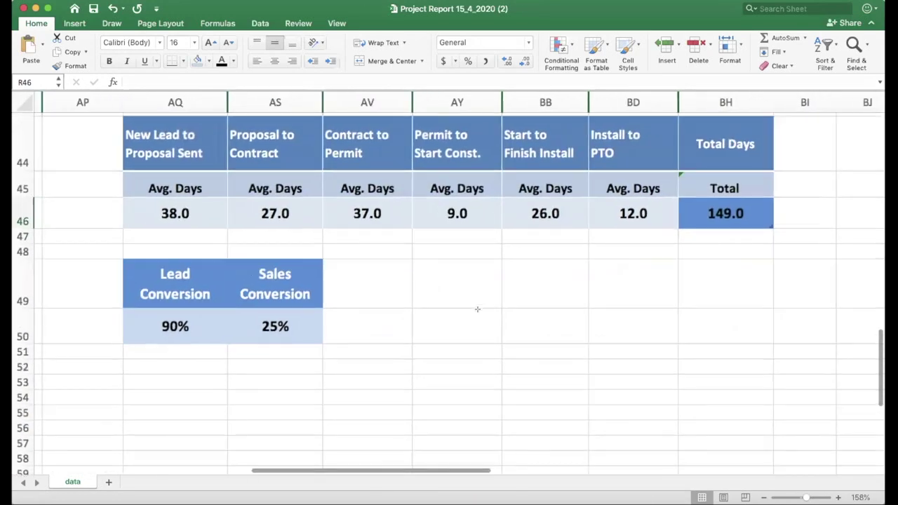
scroll(477, 310, "up", 3)
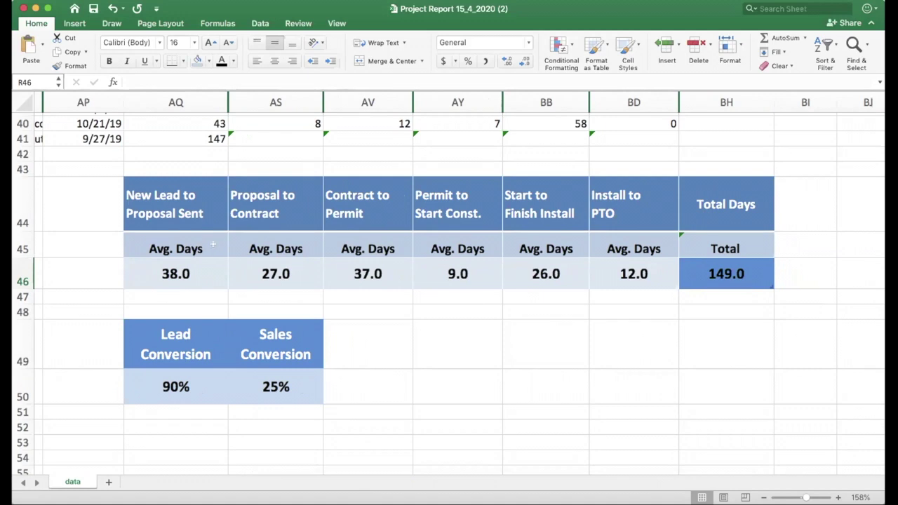
Step: Inspect the stage duration, total days and lead and sales conversion cells, then return to the ENACT dashboard's pie charts
left_click(368, 203)
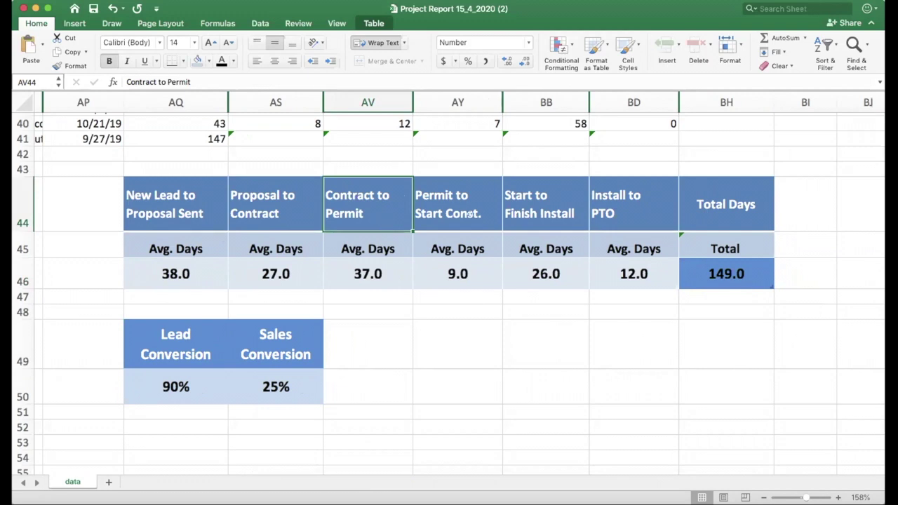
left_click(515, 212)
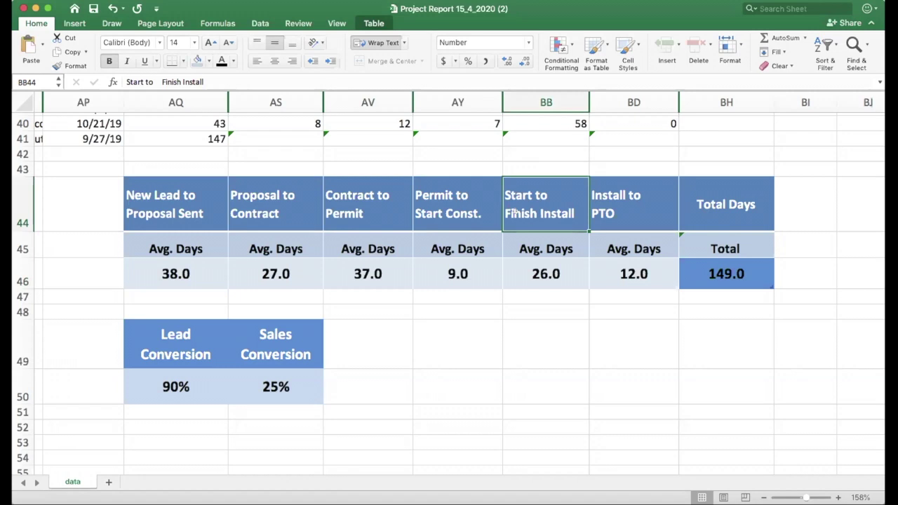
left_click(637, 206)
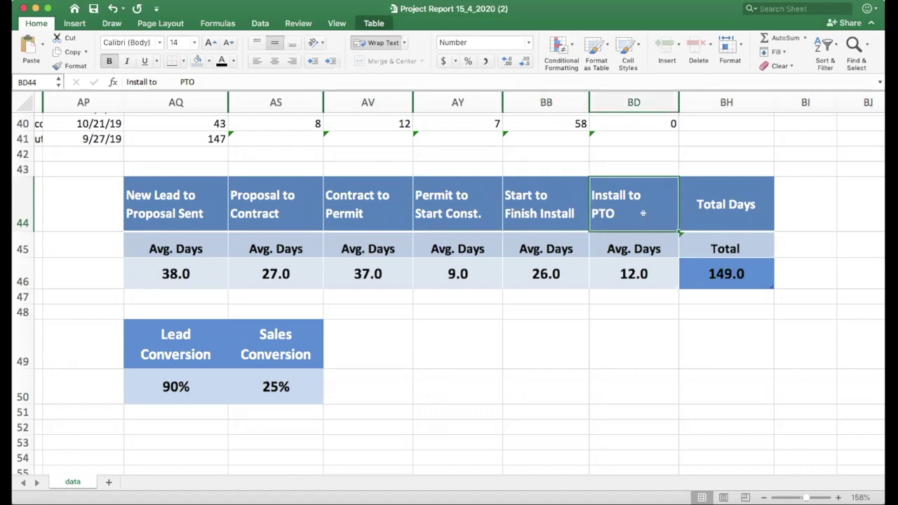
left_click(689, 271)
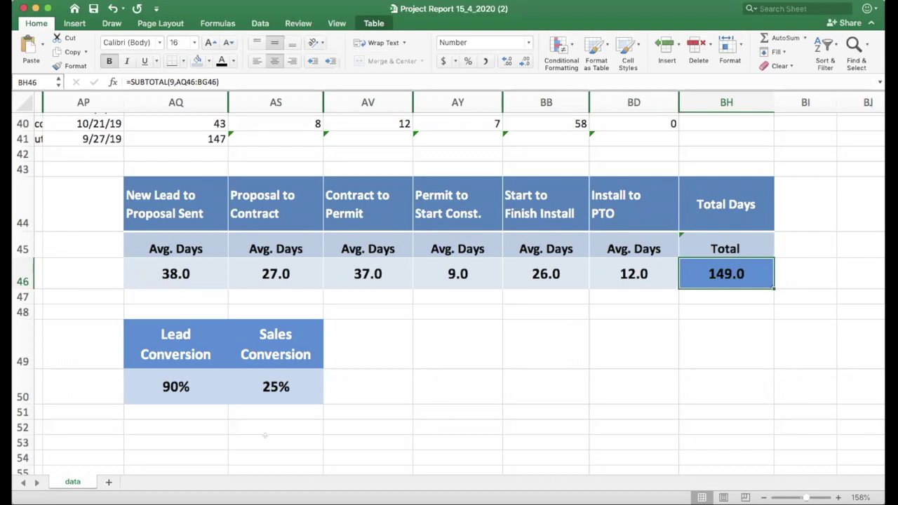
left_click(197, 385)
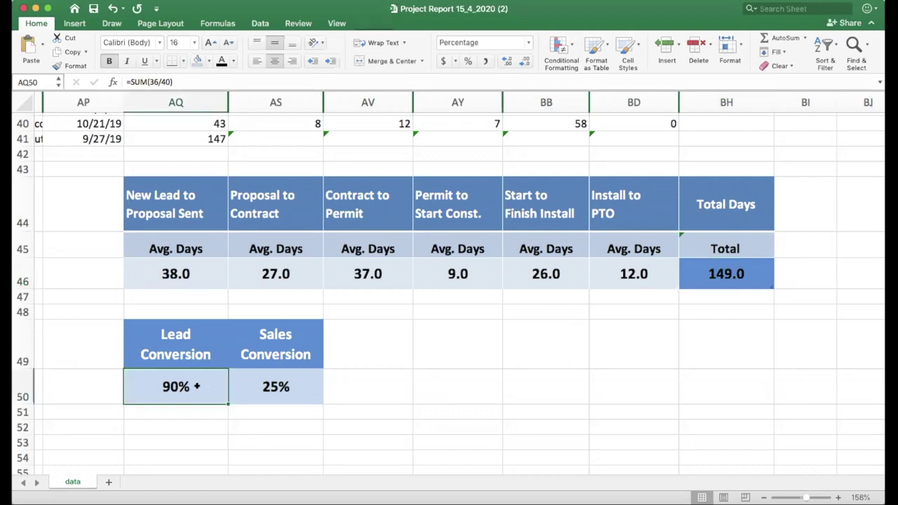
left_click(242, 393)
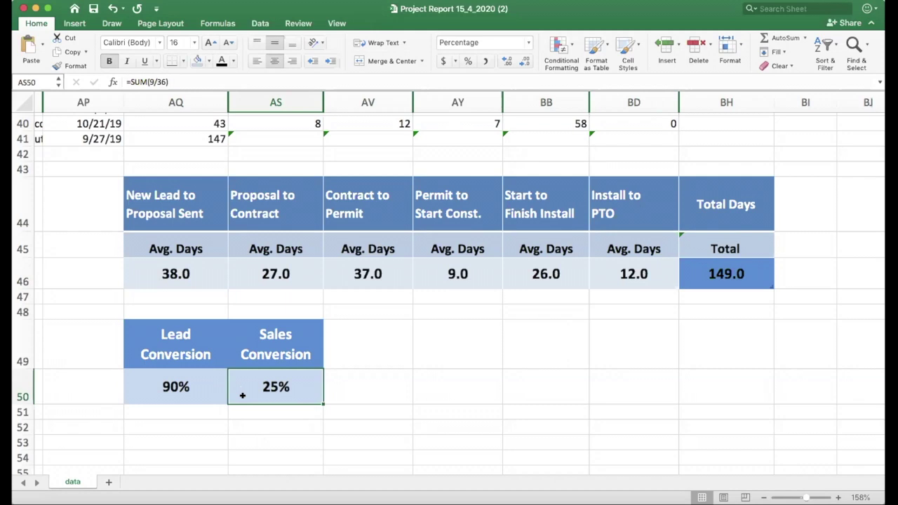
left_click(348, 353)
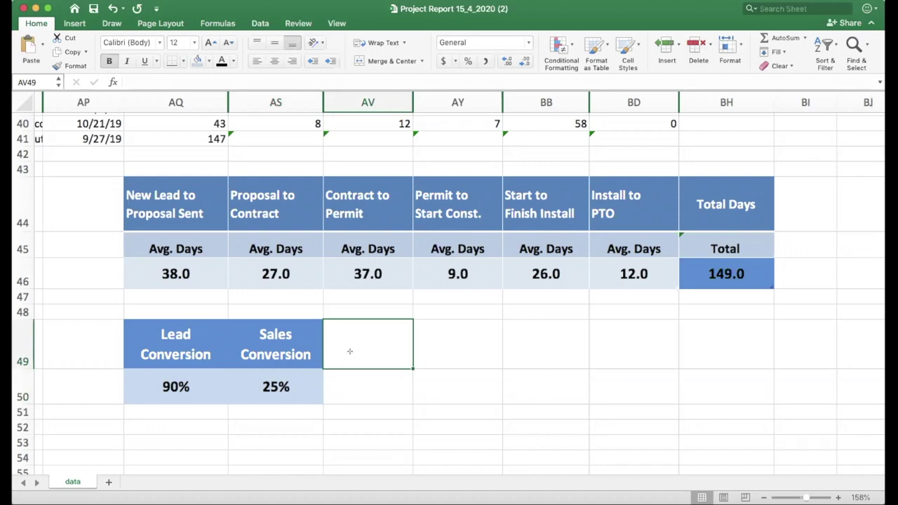
left_click(330, 407)
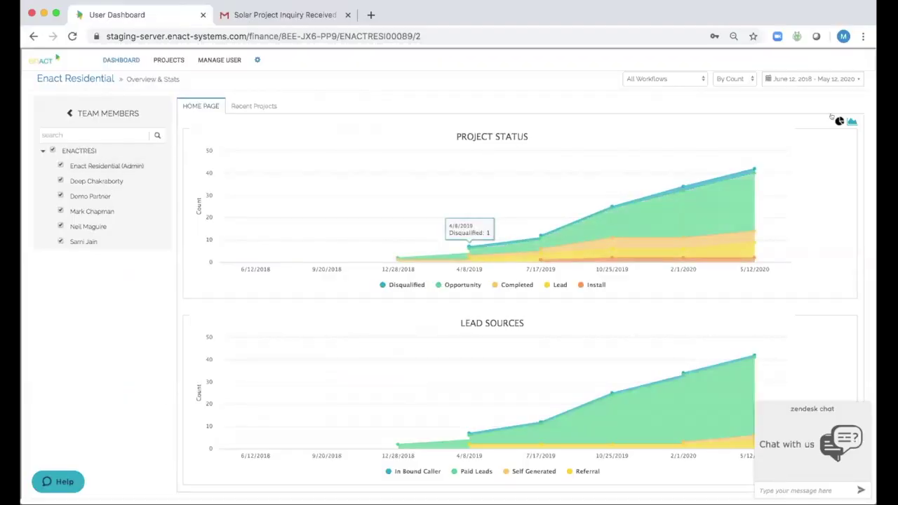
left_click(834, 118)
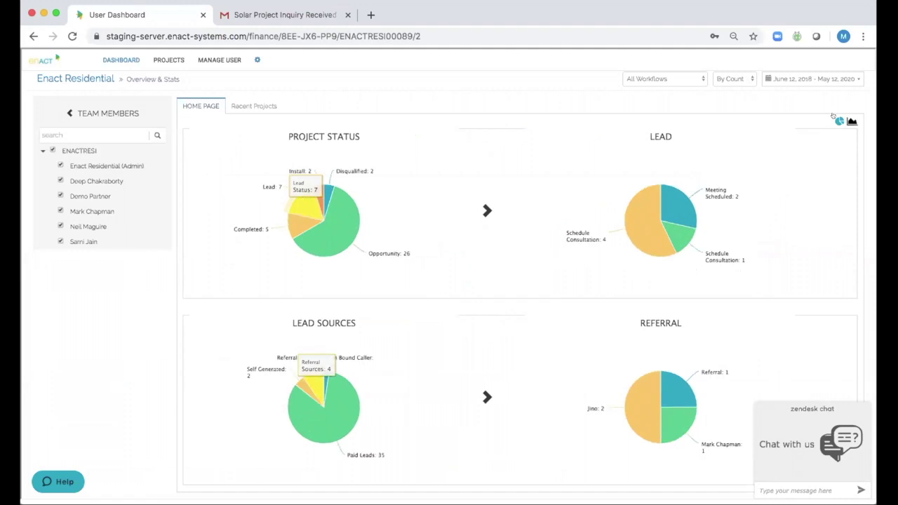